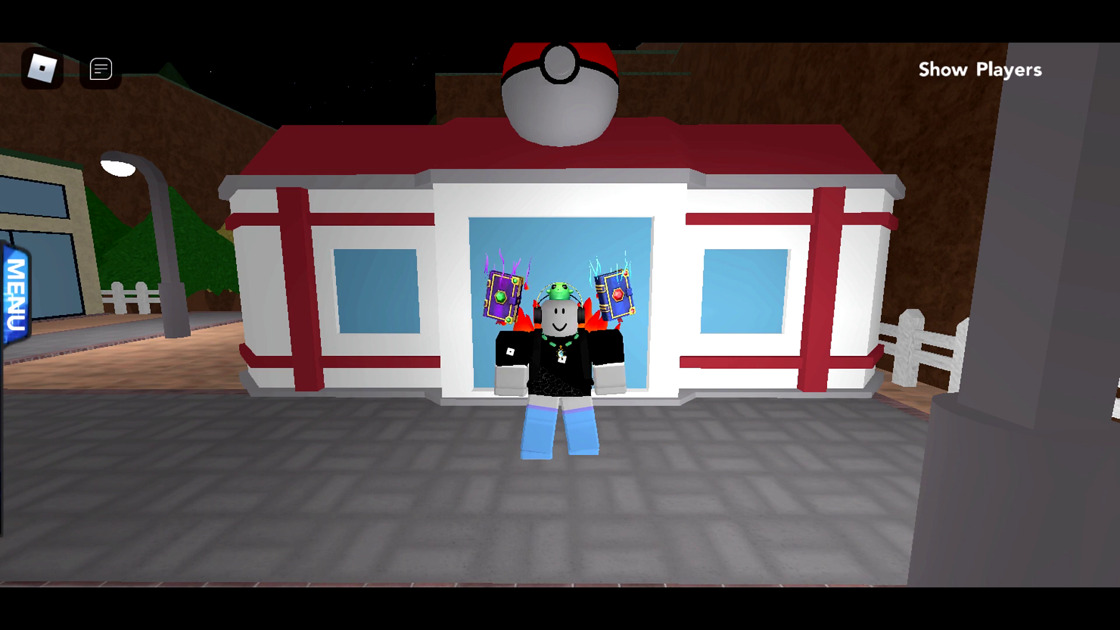
- Toggle the in-game players list on and off several times
click(979, 70)
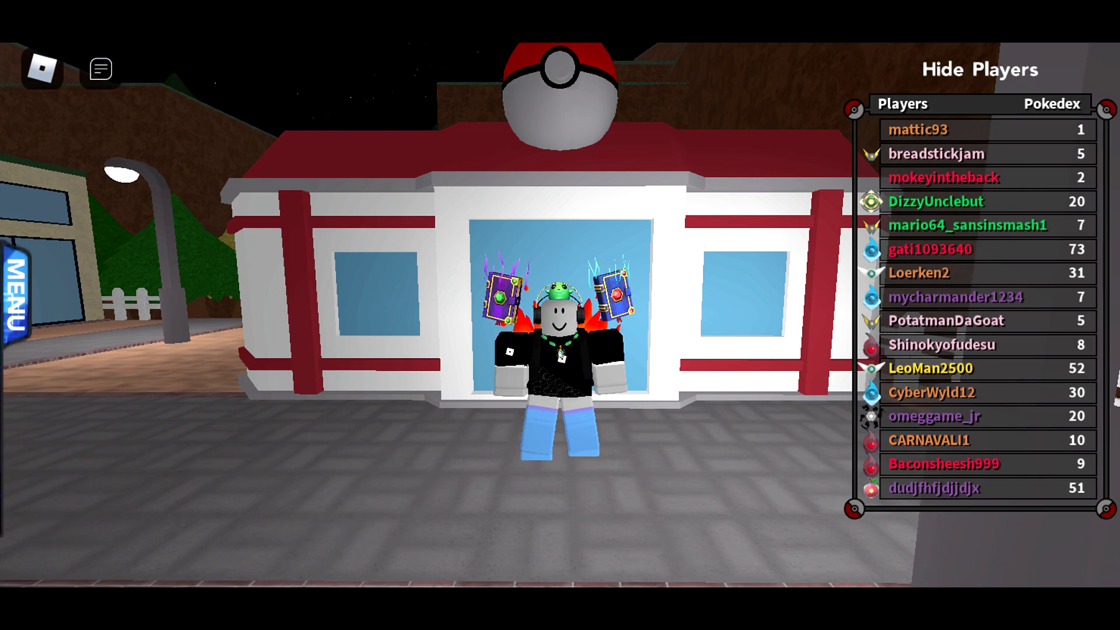
click(980, 69)
click(980, 69)
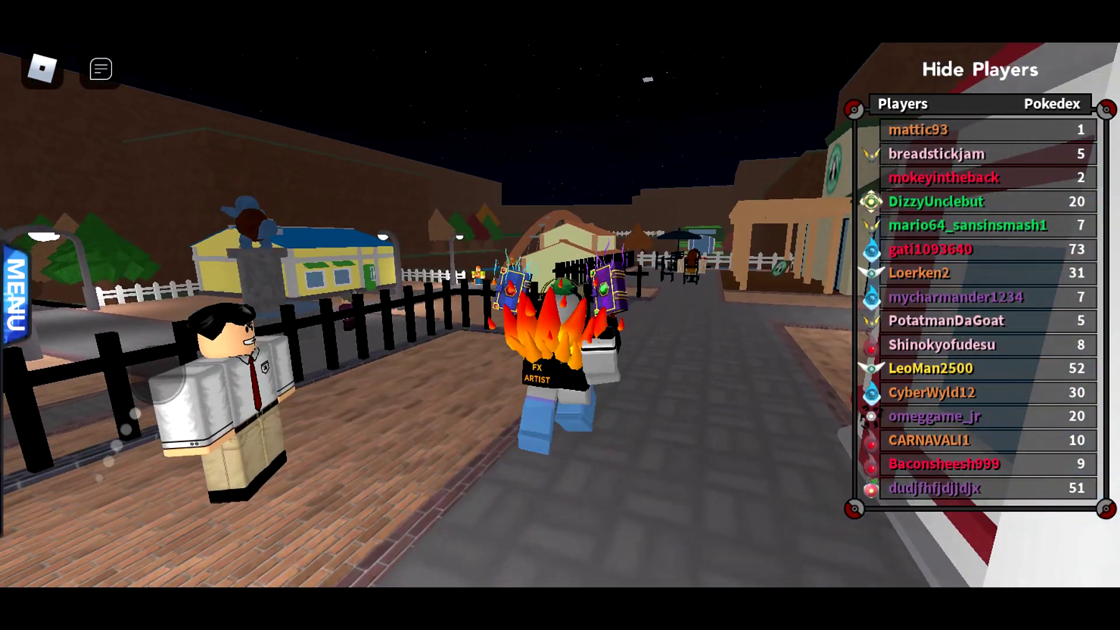
click(980, 69)
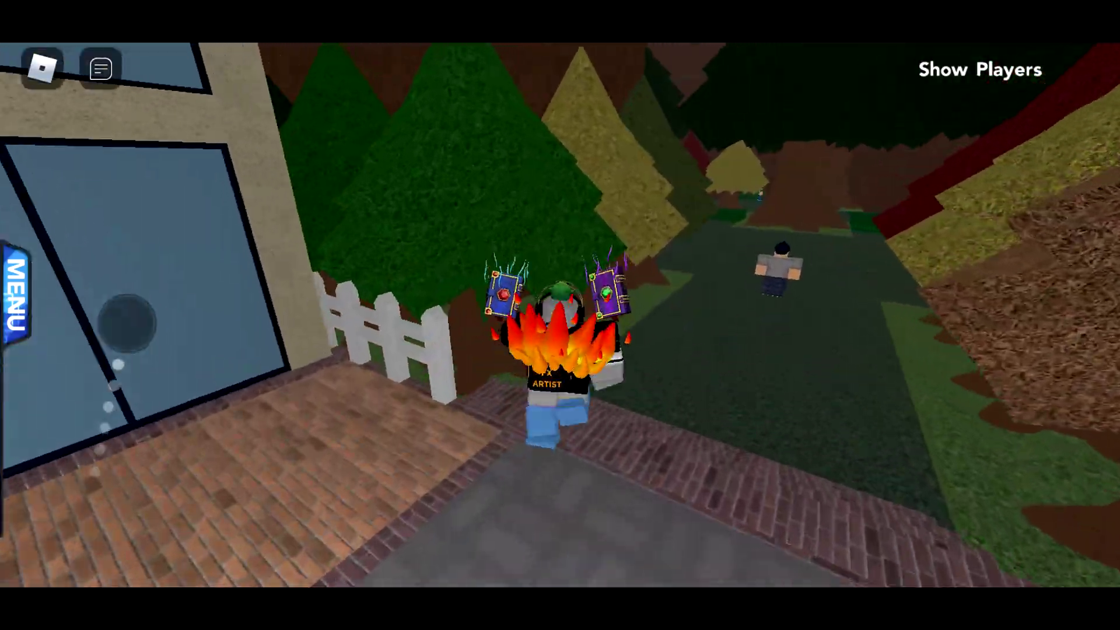
click(979, 69)
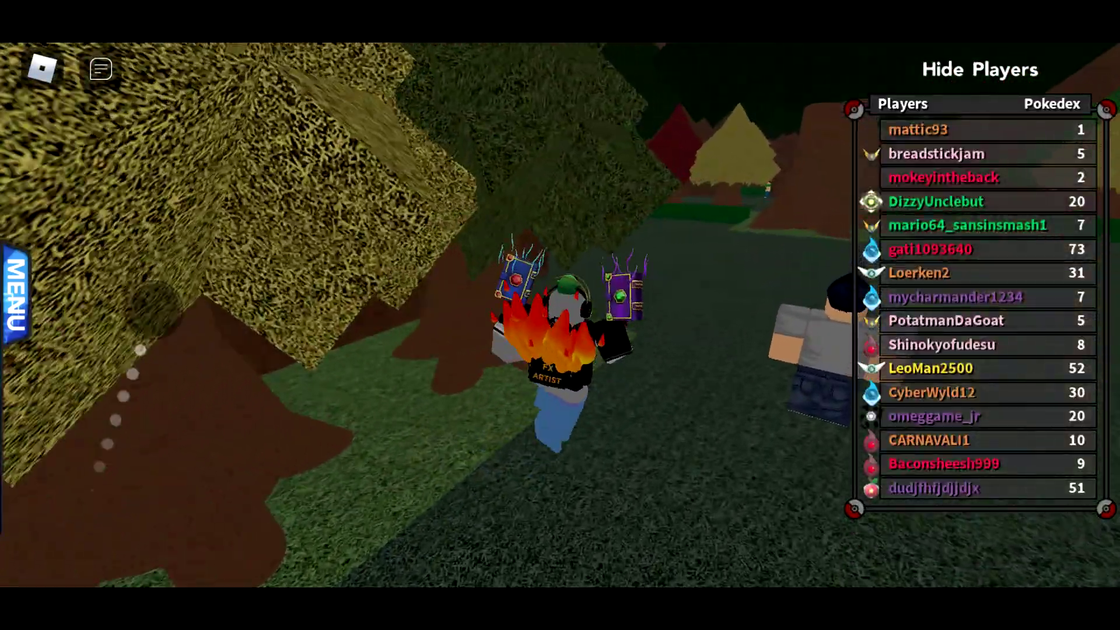
click(979, 70)
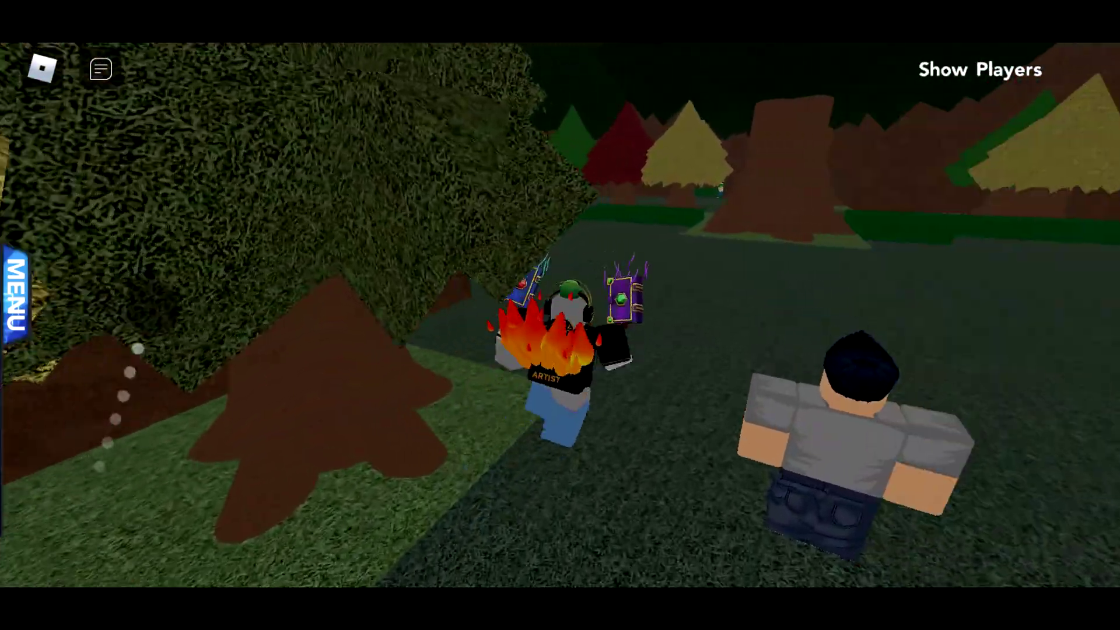
- Walk the character into Gale Forest and bring up the leave-game prompt
drag(99, 467, 92, 461)
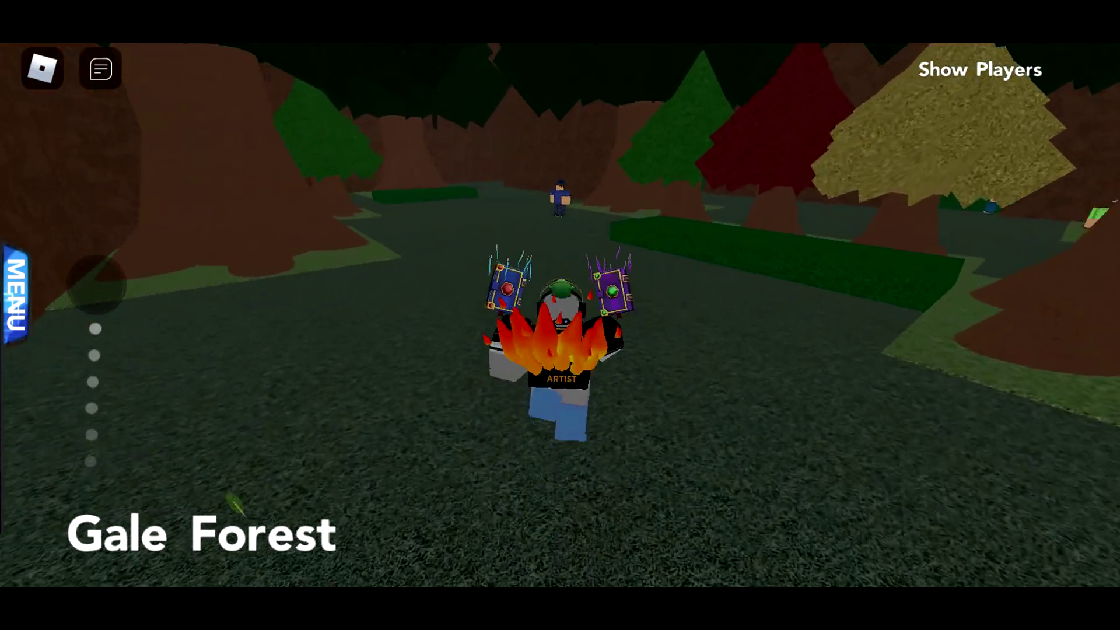
mouse_move(97, 284)
mouse_down()
mouse_move(80, 254)
mouse_move(91, 251)
mouse_up()
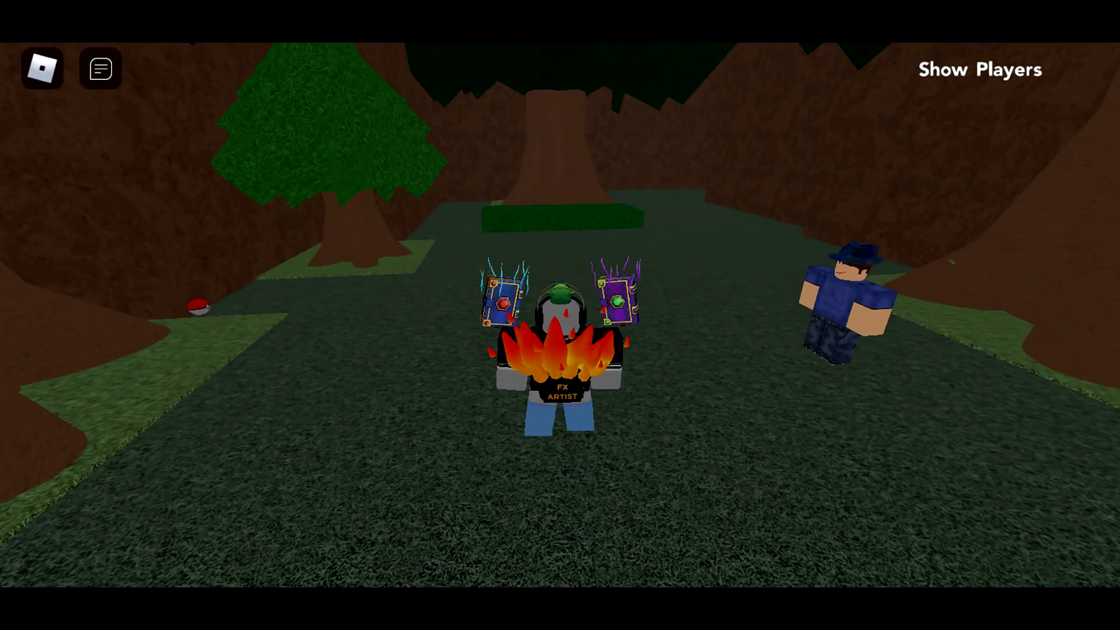
click(844, 302)
- Exit the game, search games for 'pokemon', then search again for 'poke.mon'
key(Escape)
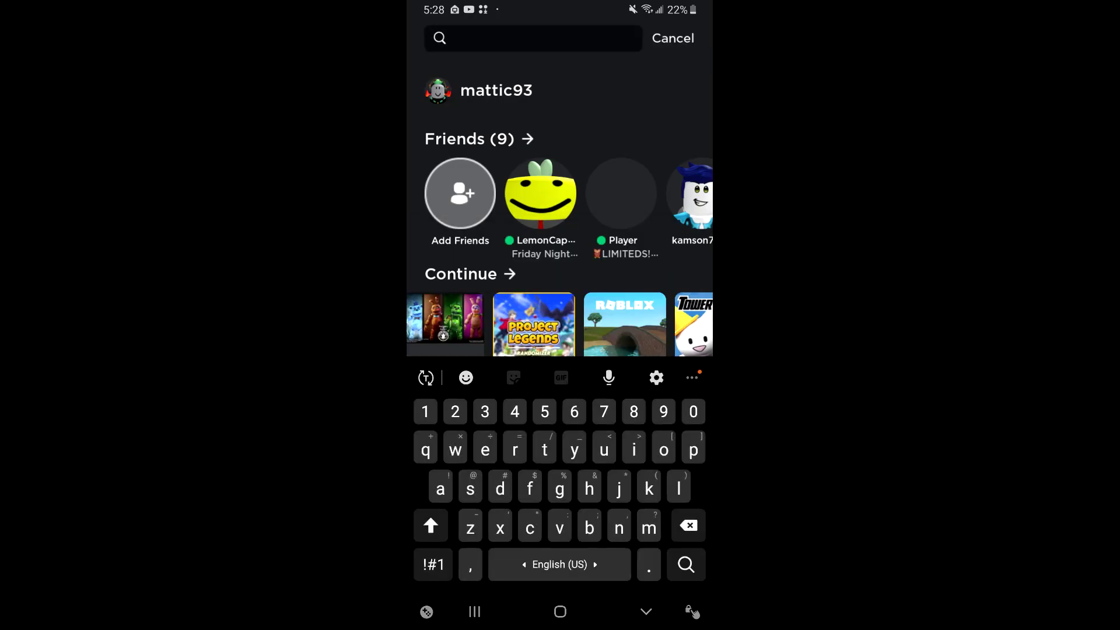
text(pik)
key(BackSpace)
text(okemon)
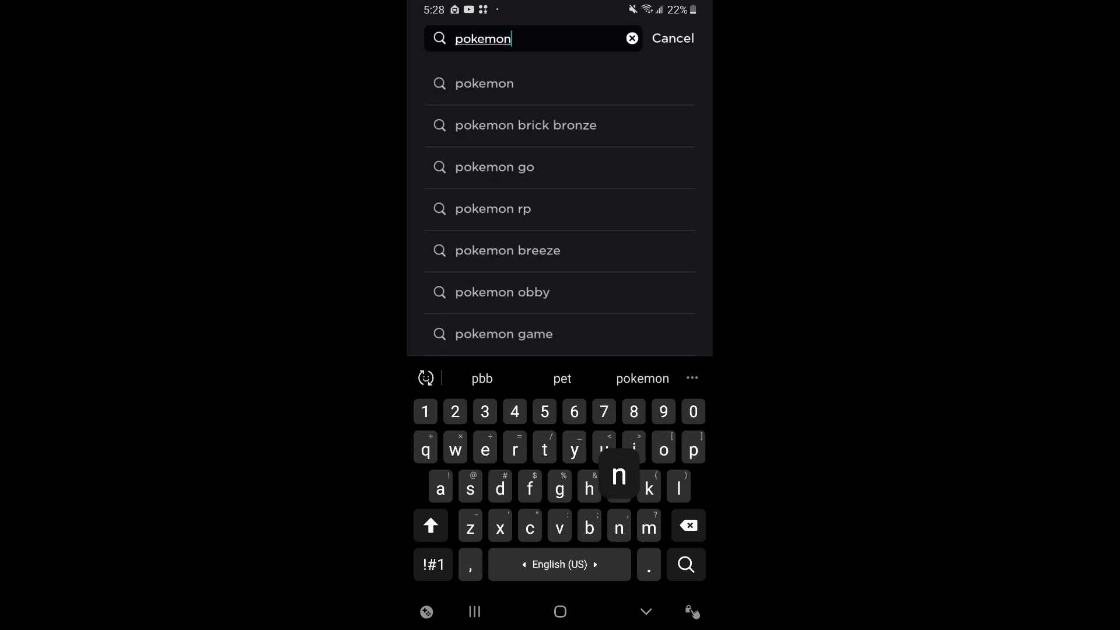
key(Return)
click(613, 38)
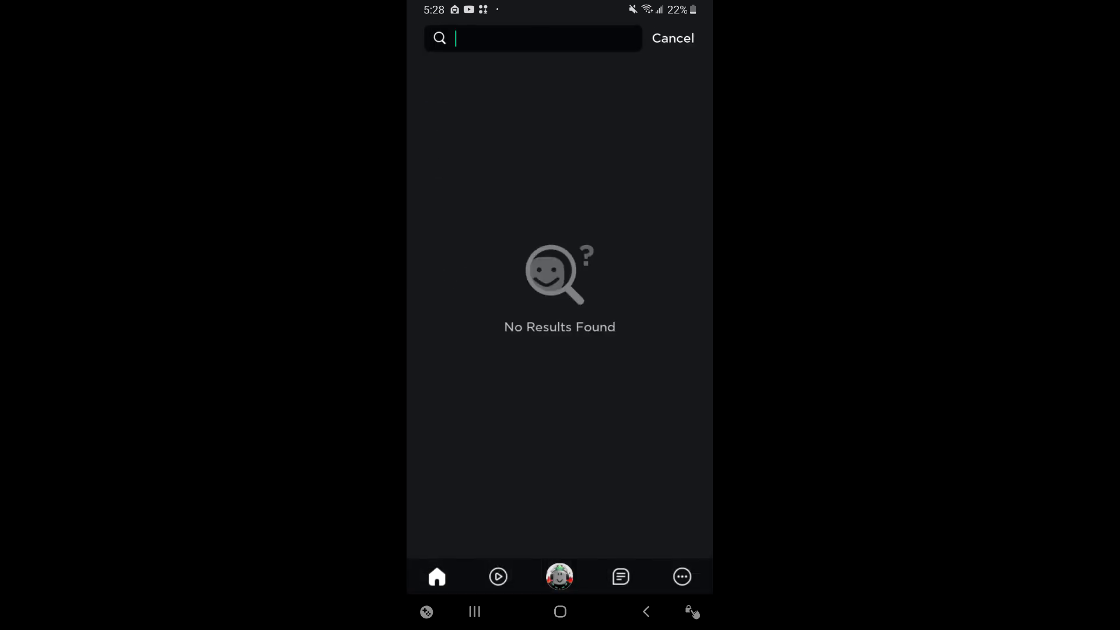
text(poke.mon)
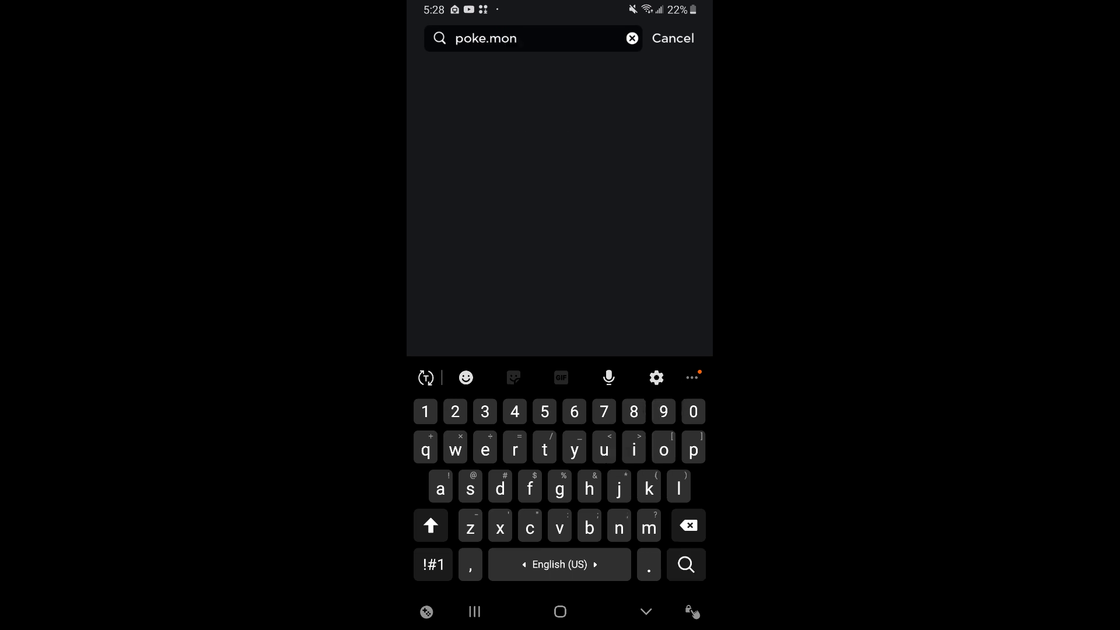
key(Return)
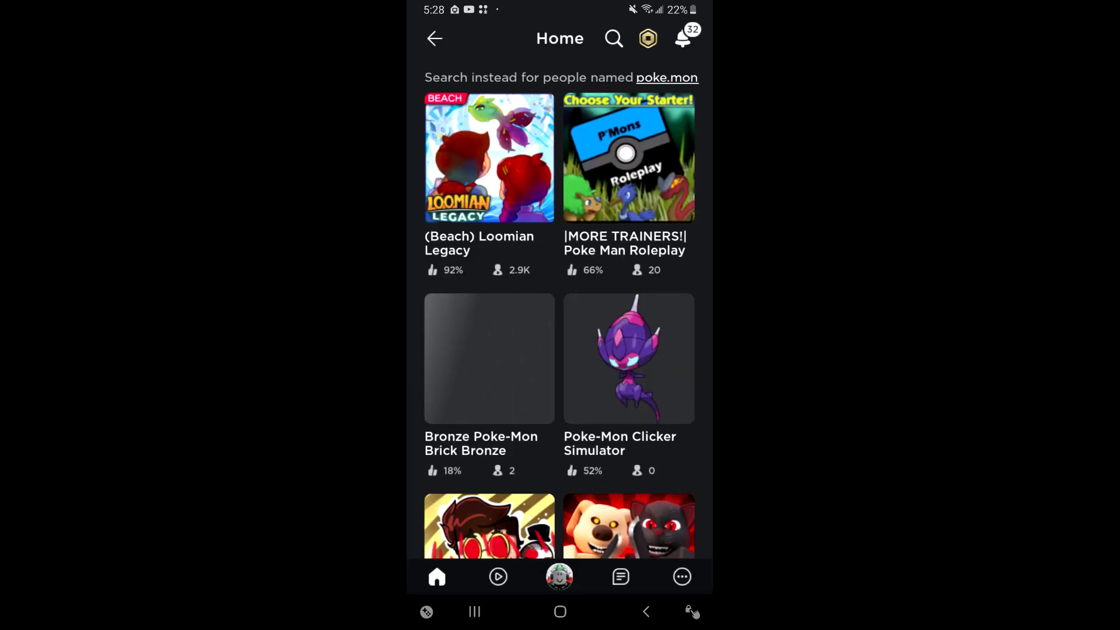
scroll(560, 350, down, 3)
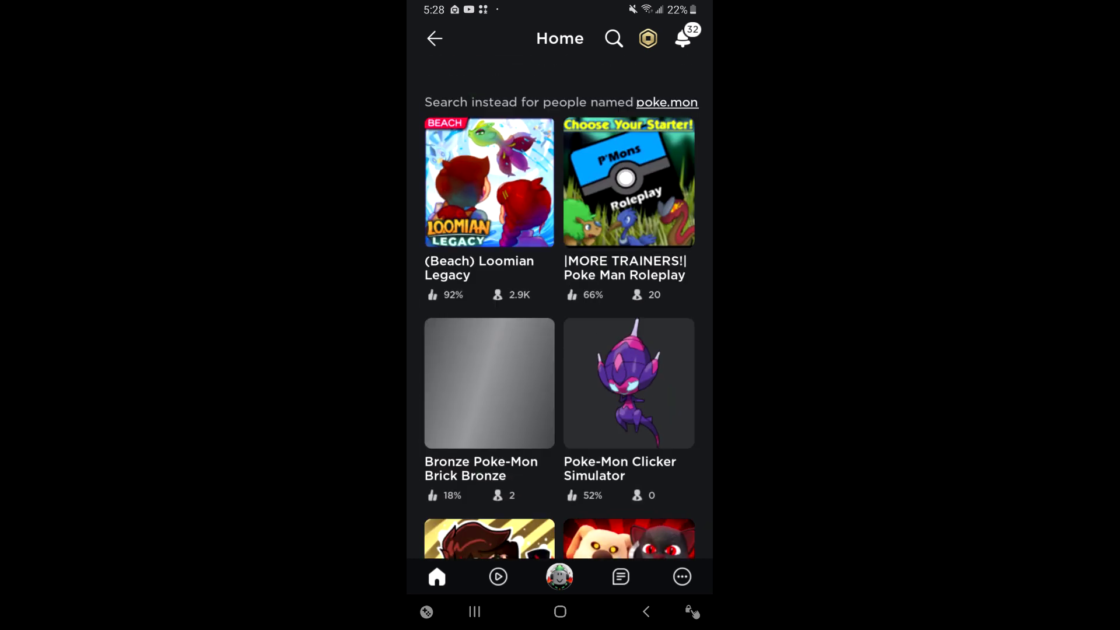
- Go from More to the Groups page and switch to group search
click(682, 576)
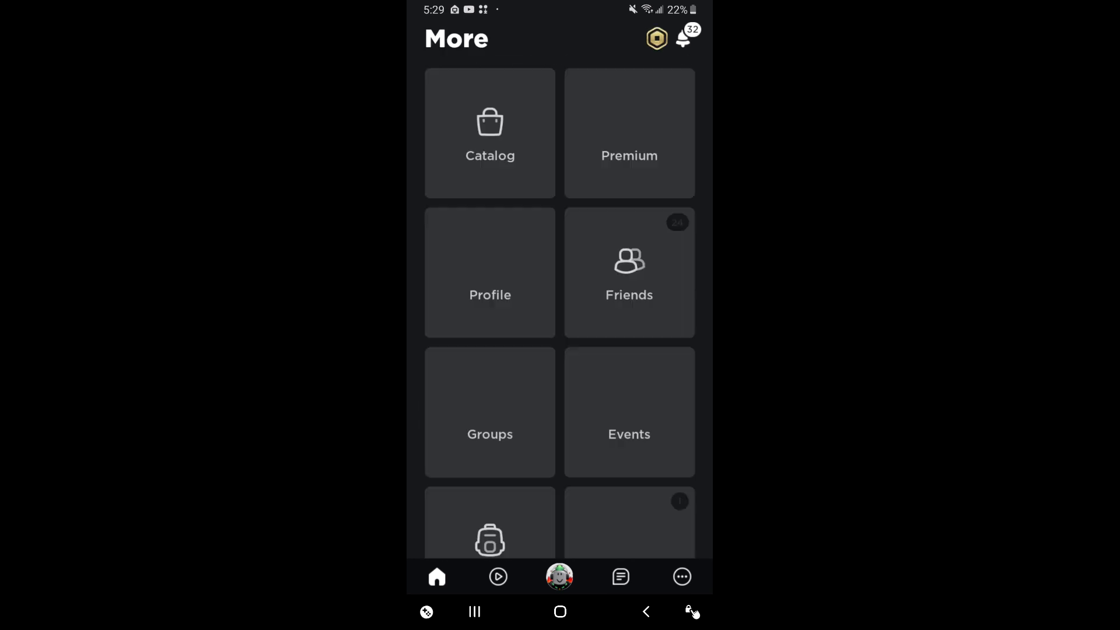
click(490, 411)
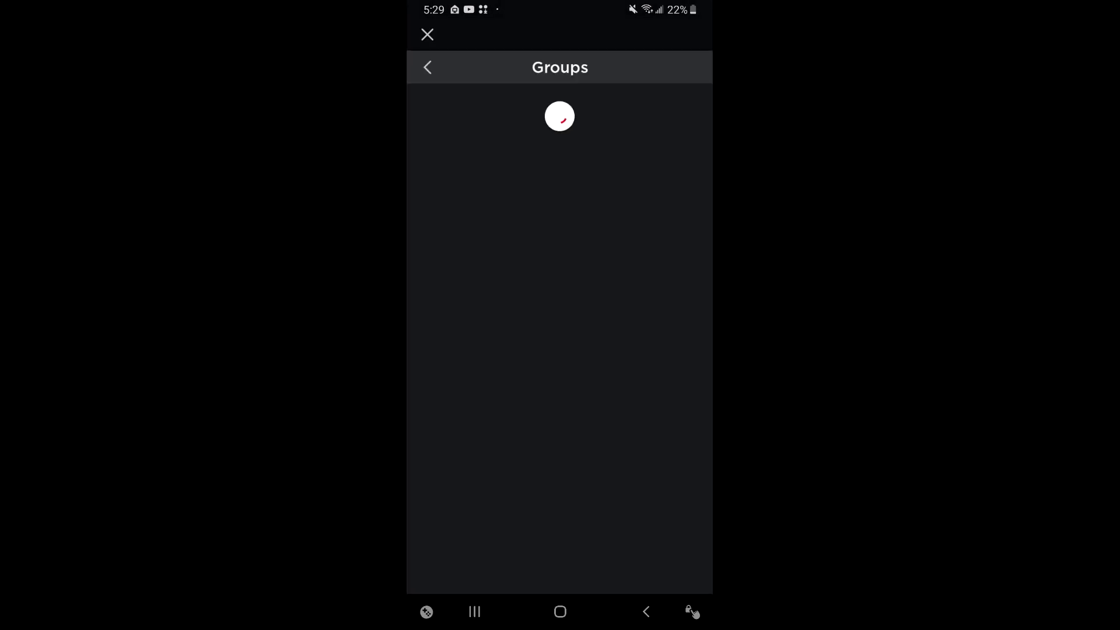
click(649, 115)
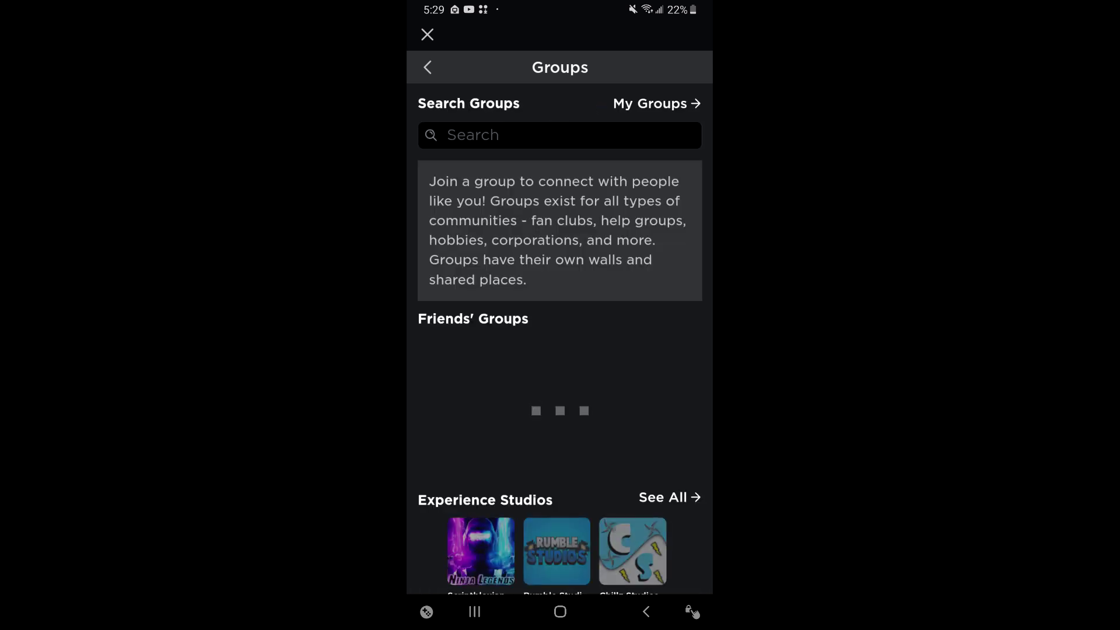
- Search groups for 'Pokemon brick bronze' and open BRICK BRONZE | Bronze of Adventure from page 2
click(560, 135)
text(Pokemo)
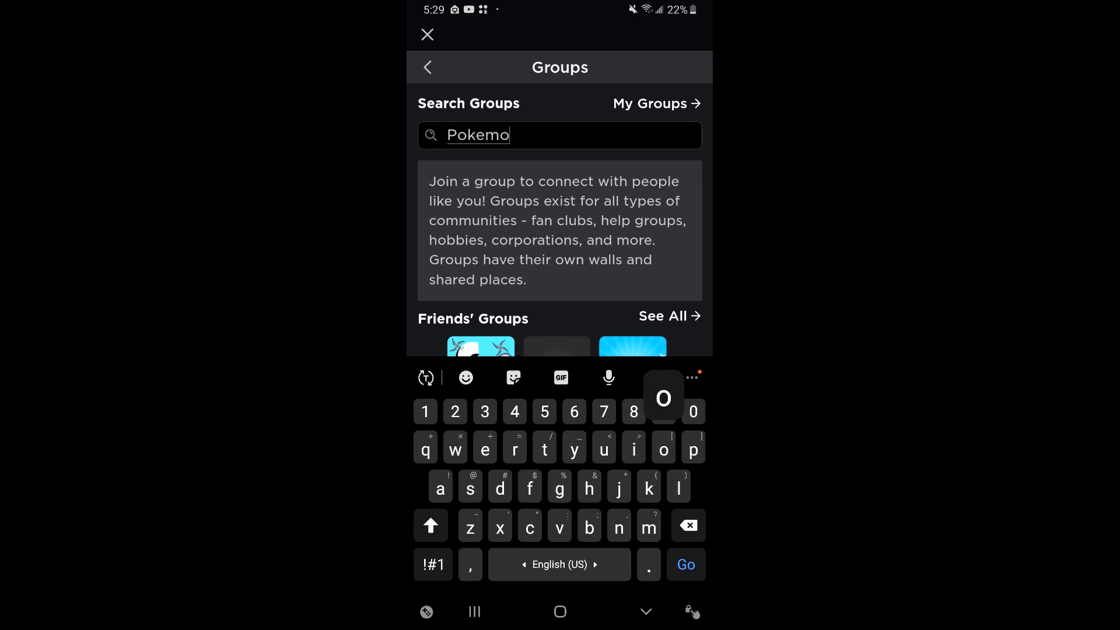
text(n brick bron)
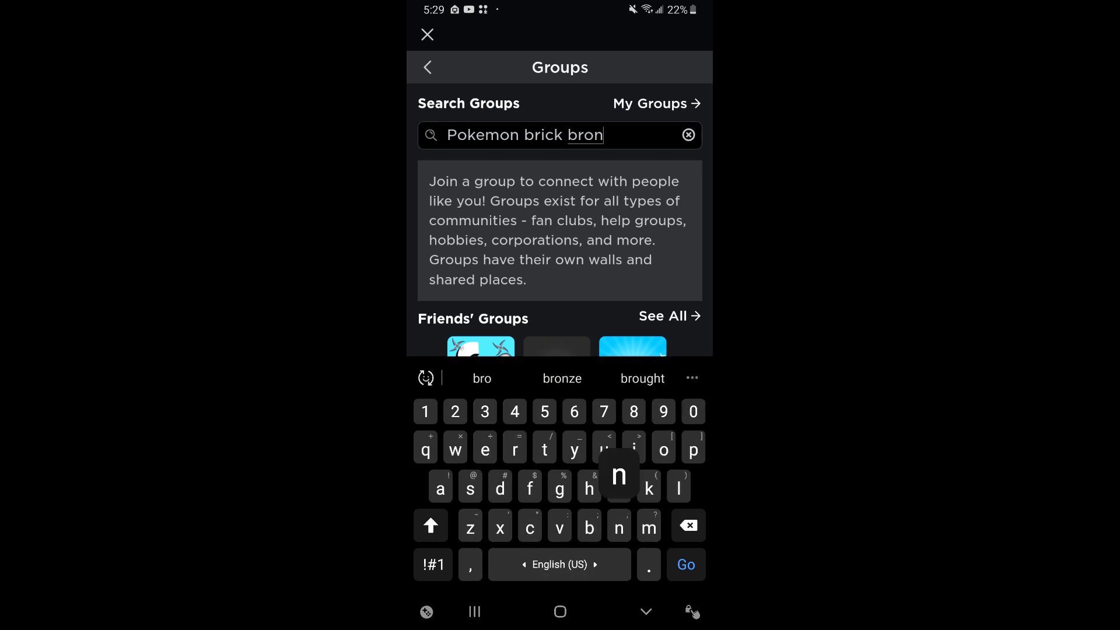
text(ze)
key(Return)
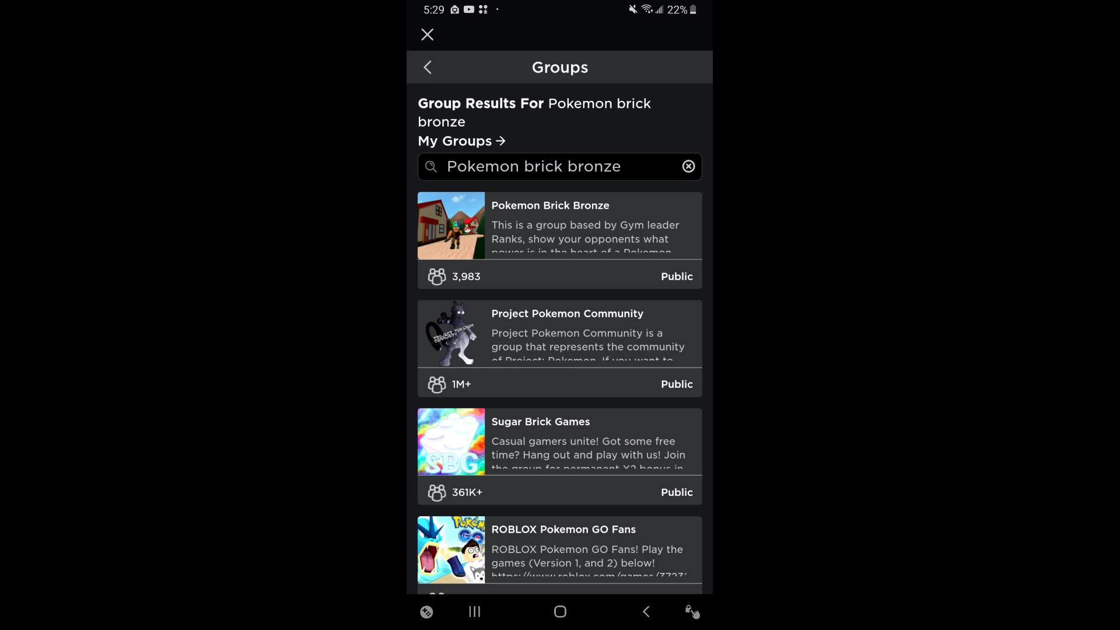
scroll(560, 350, down, 7)
scroll(560, 350, up, 5)
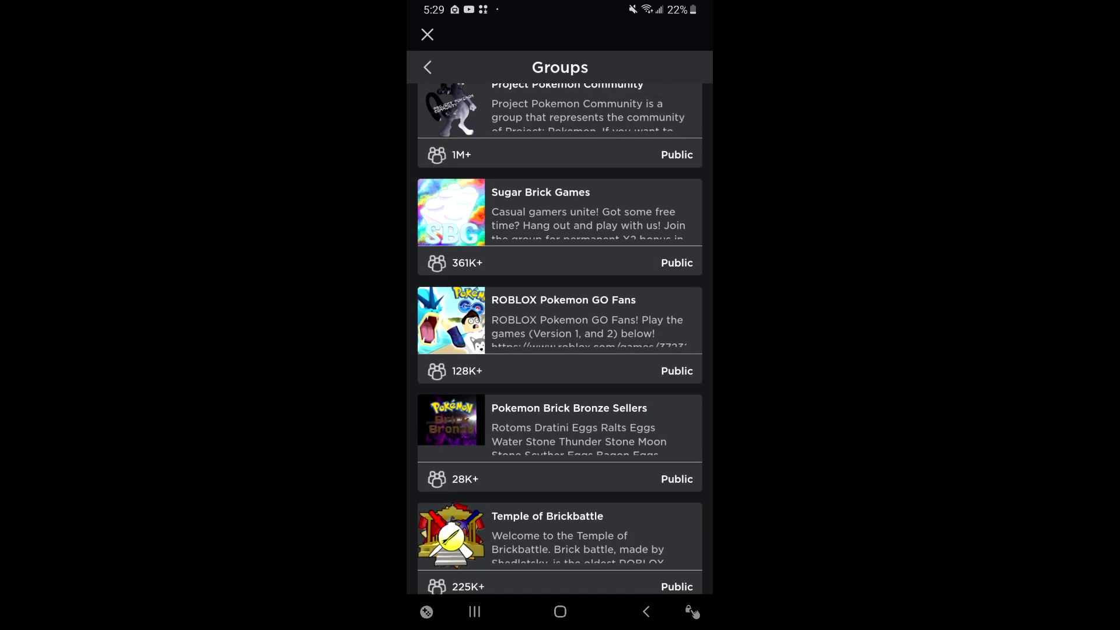
scroll(560, 350, down, 5)
scroll(560, 350, down, 4)
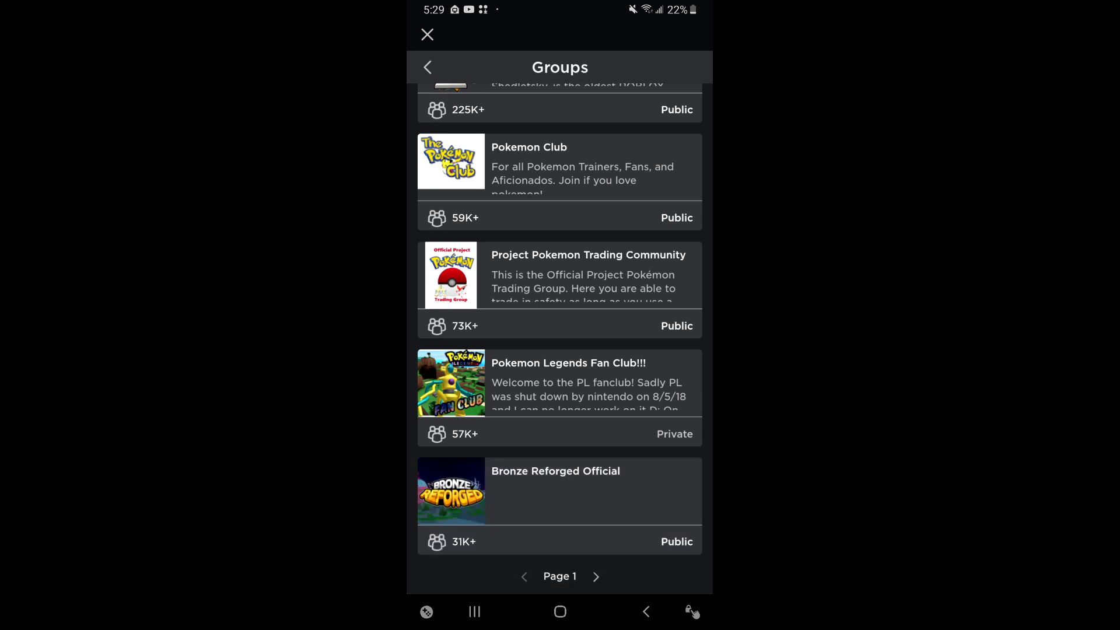
click(596, 577)
scroll(560, 350, up, 2)
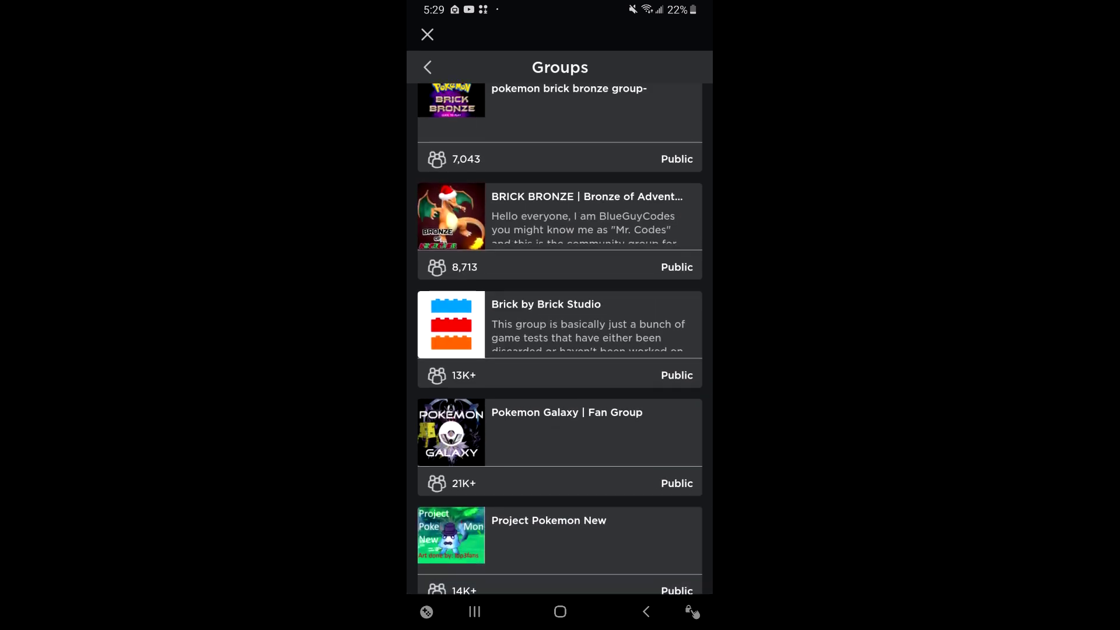
scroll(561, 350, up, 2)
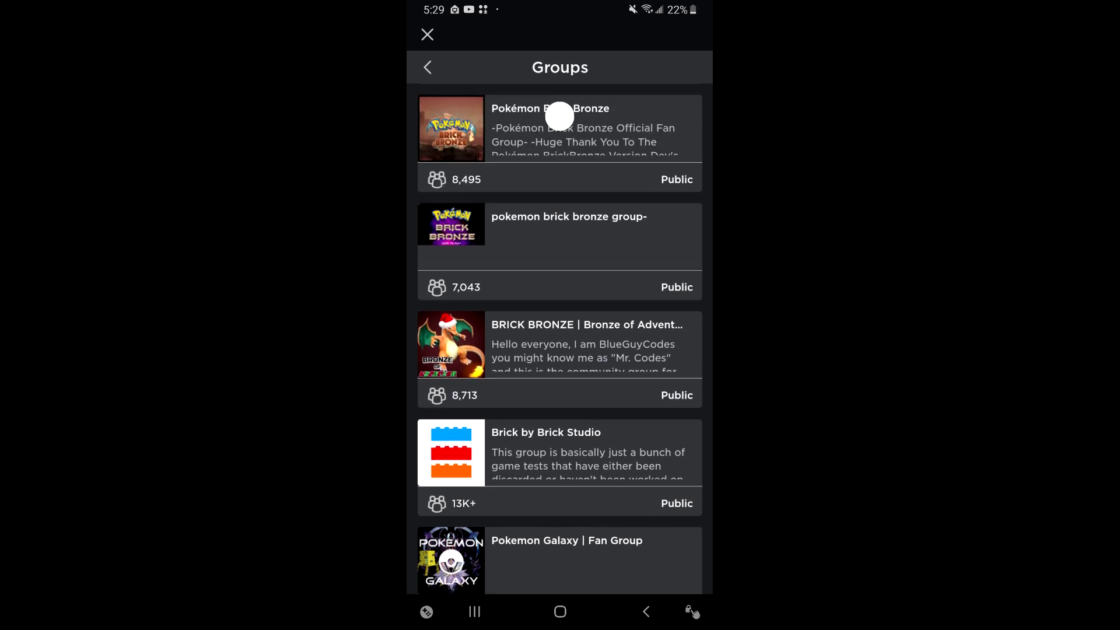
click(560, 346)
scroll(560, 350, down, 3)
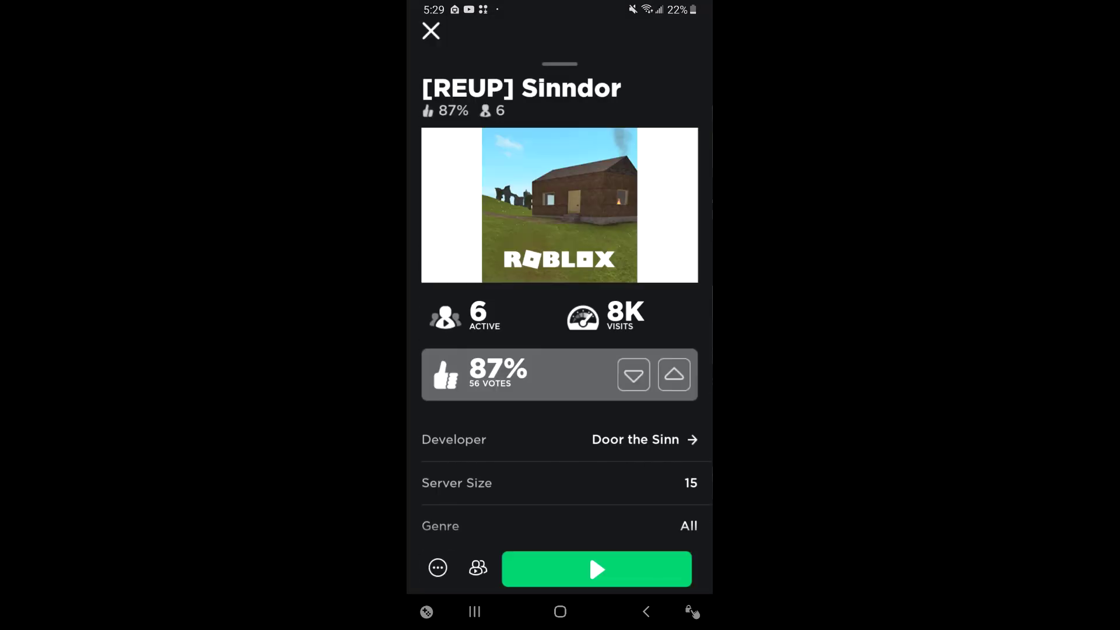
- Join a [REUP] Sinndor server and let the bedroom intro begin
click(596, 570)
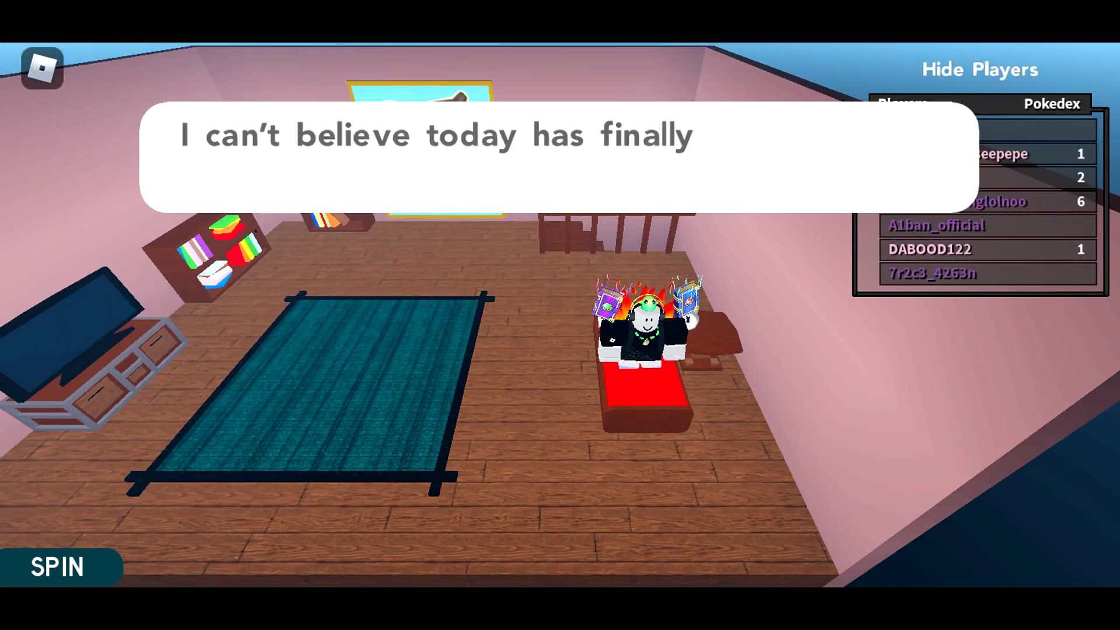
- Advance the opening dialogue and confirm 'penguin' as the trainer name
click(980, 70)
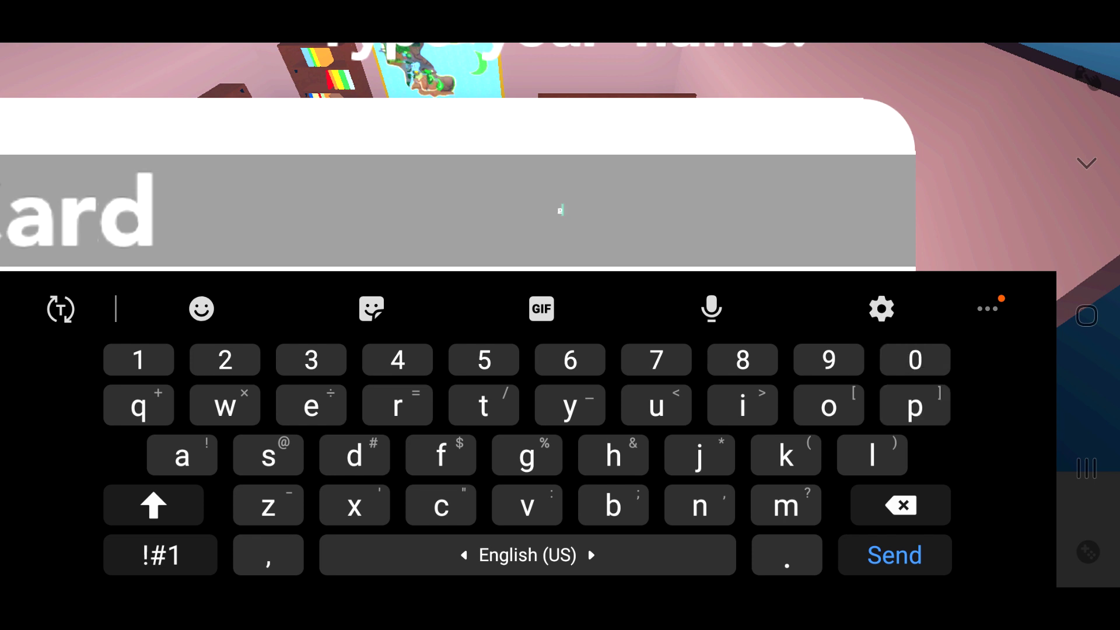
text(pen)
key(BackSpace)
key(Return)
click(867, 269)
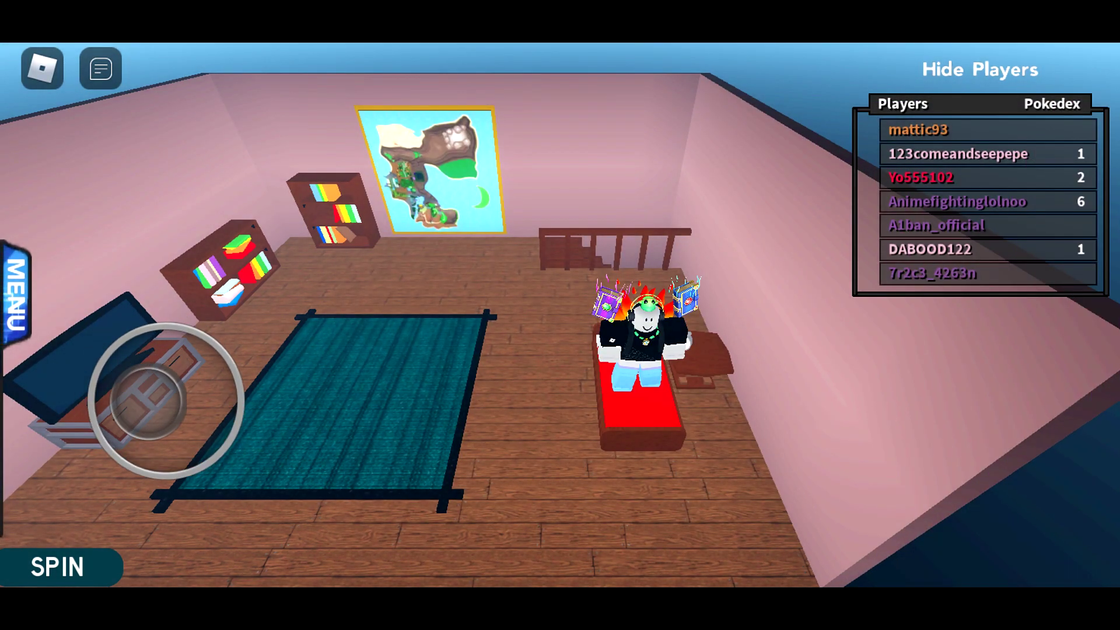
- Hide the players list and walk the avatar along the path toward the lab
click(980, 69)
drag(149, 399, 253, 297)
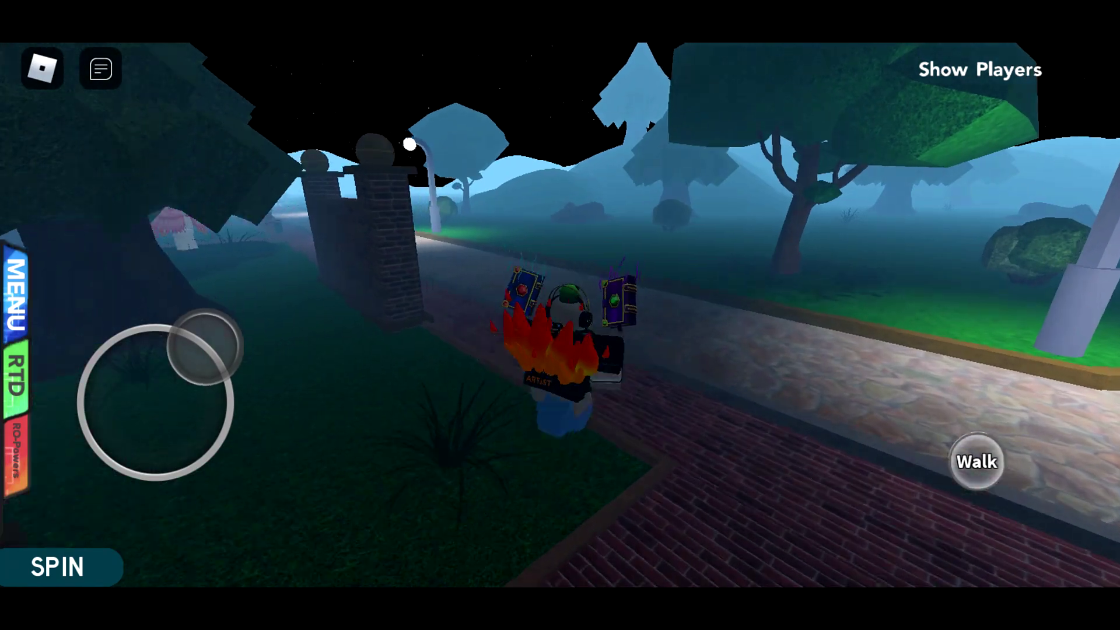
drag(185, 339, 208, 335)
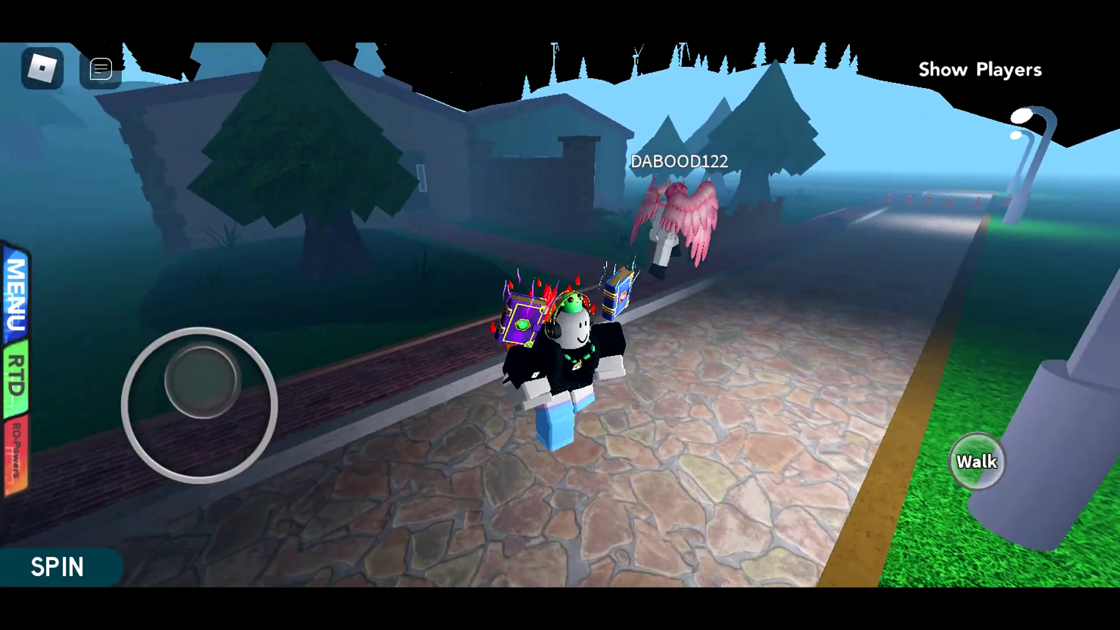
mouse_move(201, 379)
mouse_down()
mouse_move(231, 448)
mouse_move(162, 331)
mouse_move(207, 514)
mouse_move(219, 275)
mouse_move(72, 258)
mouse_move(143, 196)
mouse_move(158, 163)
mouse_move(158, 176)
mouse_up()
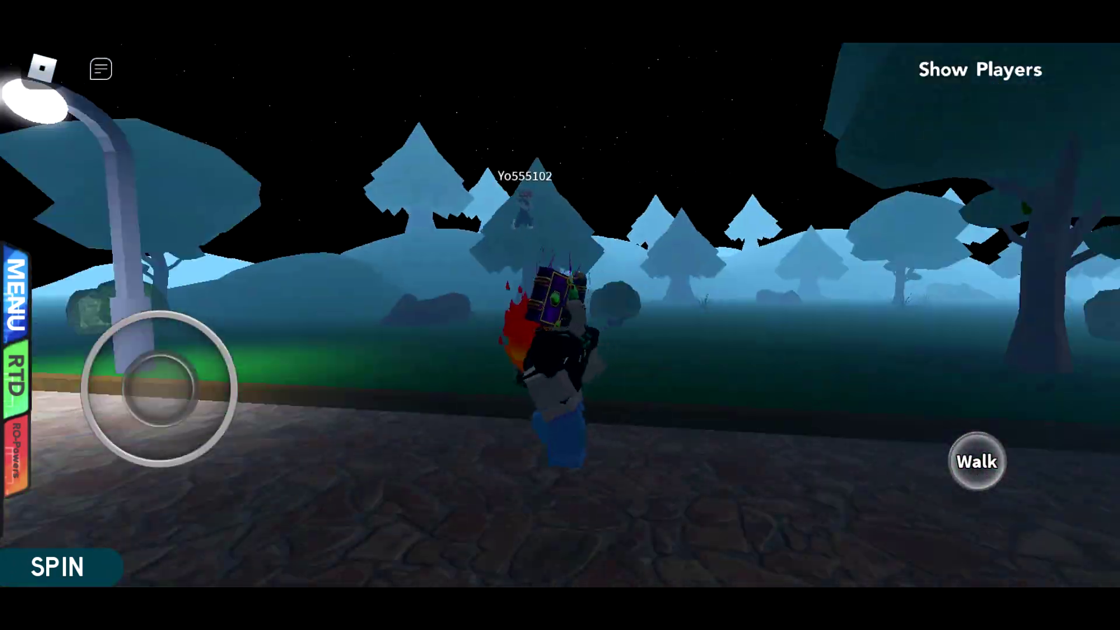
mouse_move(242, 444)
mouse_down()
mouse_move(233, 327)
mouse_move(180, 250)
mouse_move(183, 228)
mouse_move(160, 210)
mouse_move(125, 213)
mouse_move(155, 192)
mouse_move(160, 388)
mouse_move(201, 342)
mouse_move(167, 335)
mouse_move(181, 364)
mouse_move(195, 312)
mouse_move(74, 359)
mouse_move(143, 250)
mouse_move(70, 268)
mouse_move(95, 229)
mouse_move(74, 226)
mouse_up()
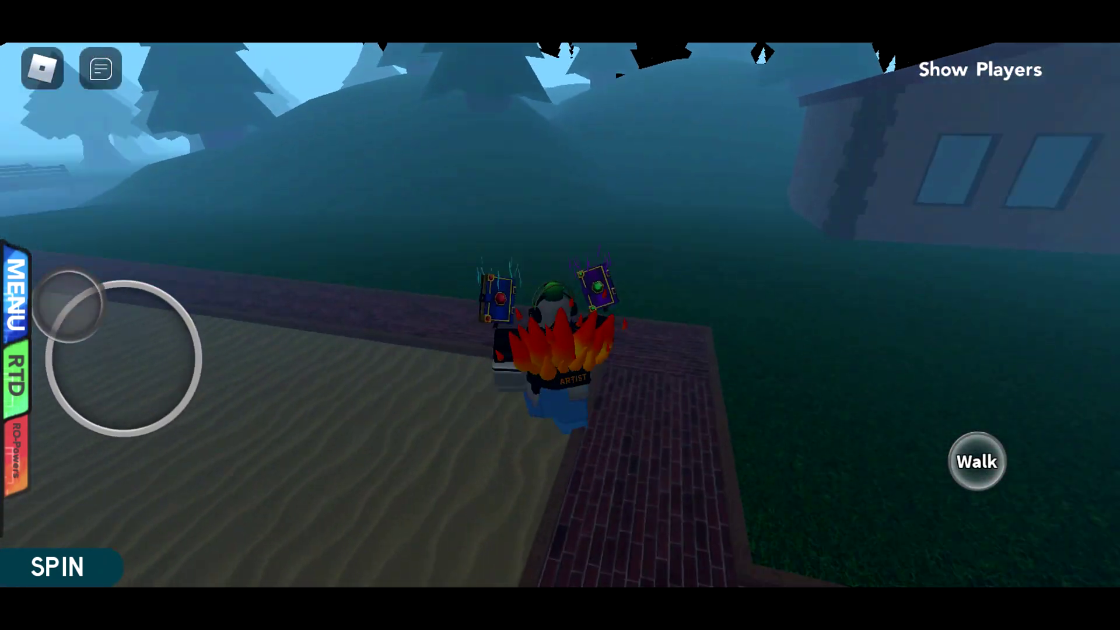
drag(70, 304, 109, 262)
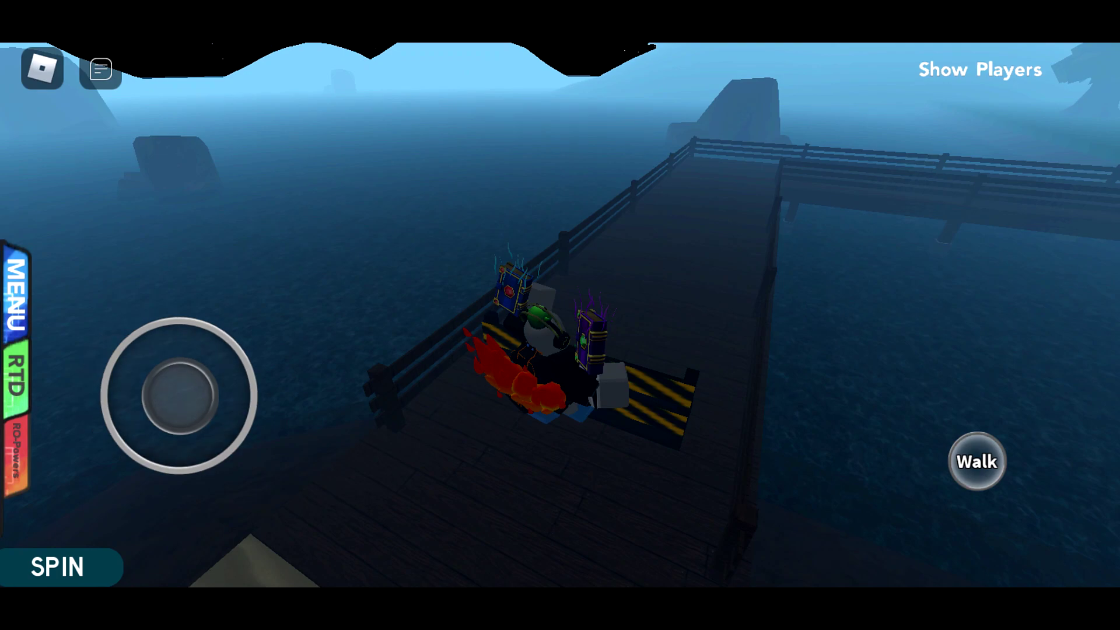
mouse_move(161, 370)
mouse_down()
mouse_move(237, 337)
mouse_move(175, 250)
mouse_move(192, 255)
mouse_up()
mouse_move(185, 311)
mouse_down()
mouse_move(173, 231)
mouse_move(105, 245)
mouse_up()
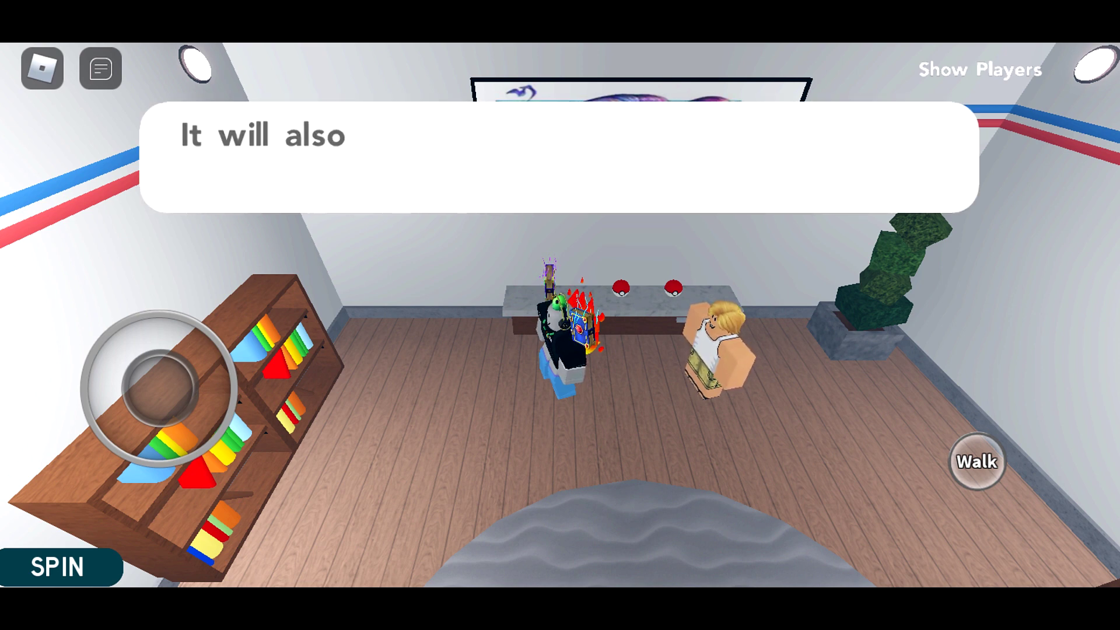
- Finish the NPC's explanation and advance into the battle intro
drag(158, 387, 54, 487)
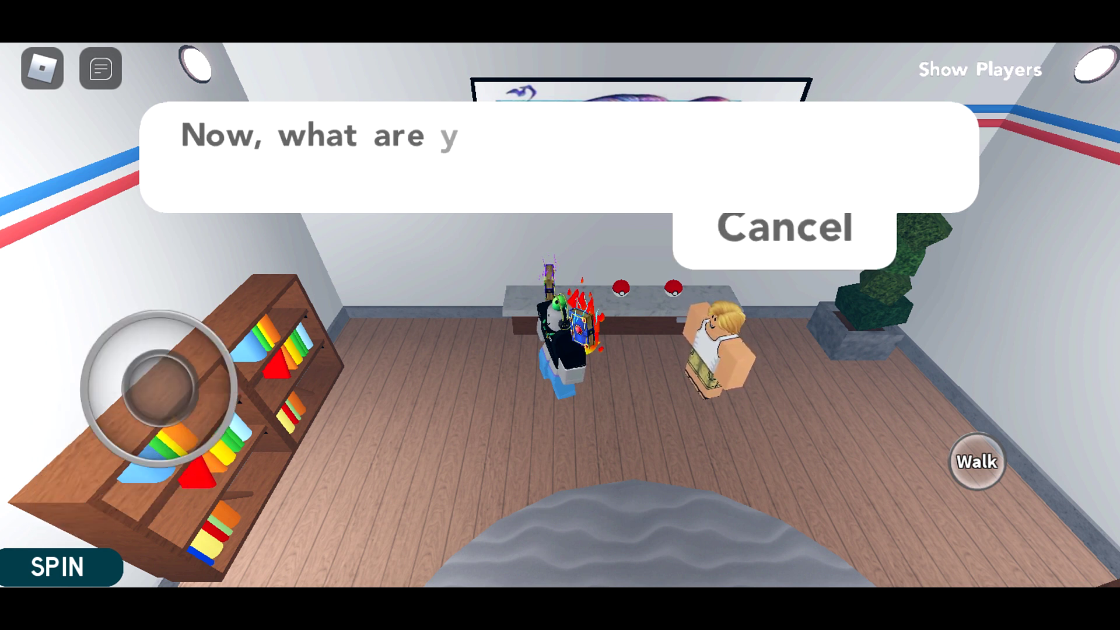
drag(157, 387, 105, 469)
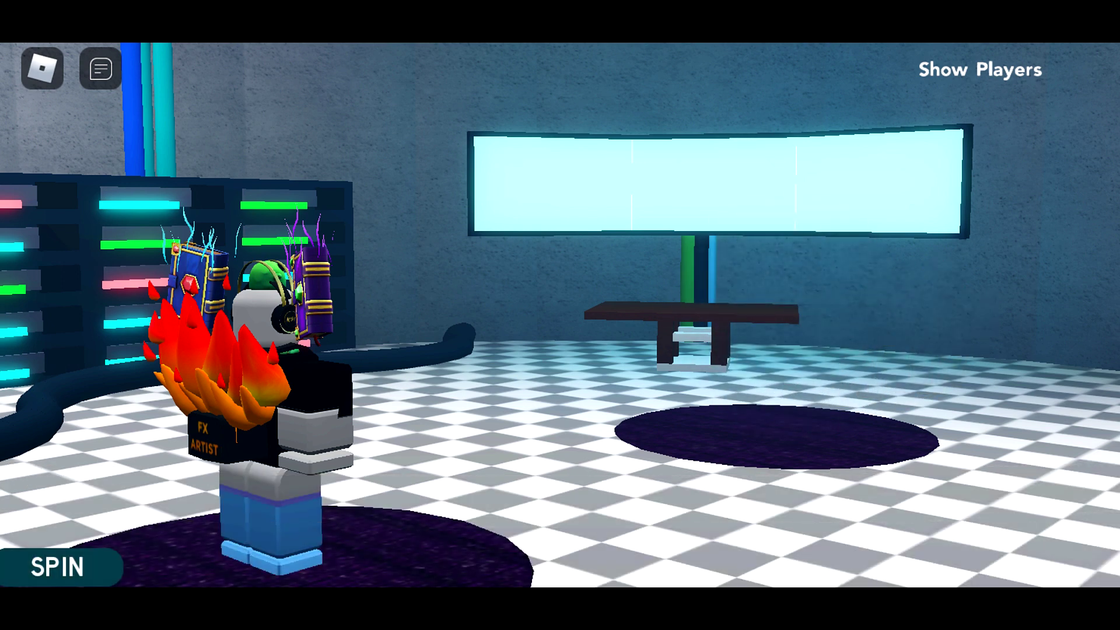
click(981, 69)
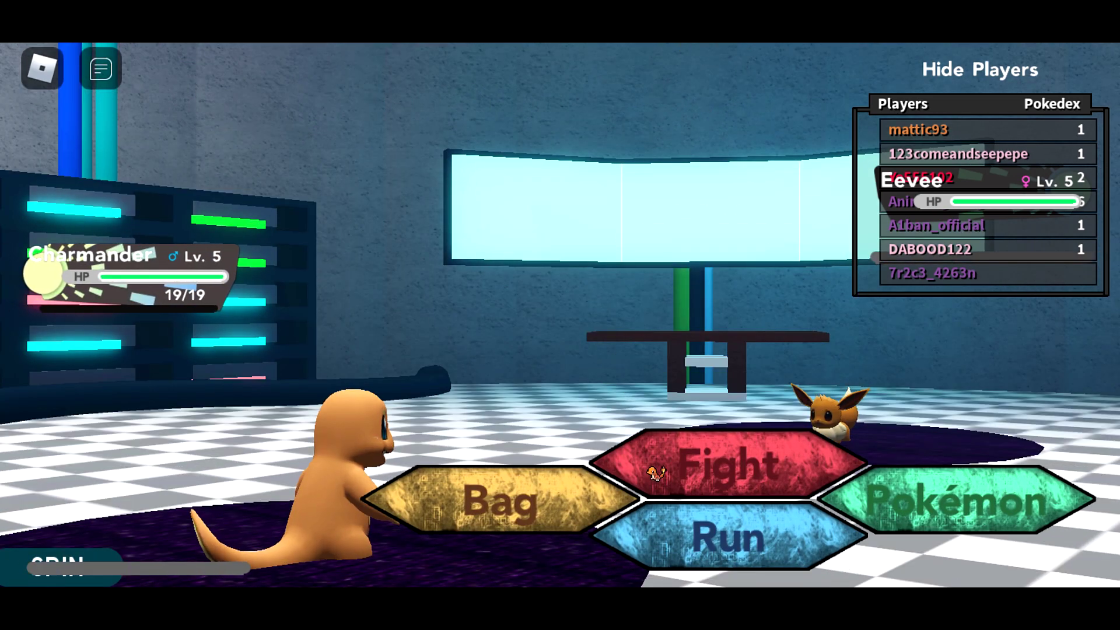
- Attack Eevee with Charmander's Ember each turn until the battle ends
click(727, 430)
click(501, 494)
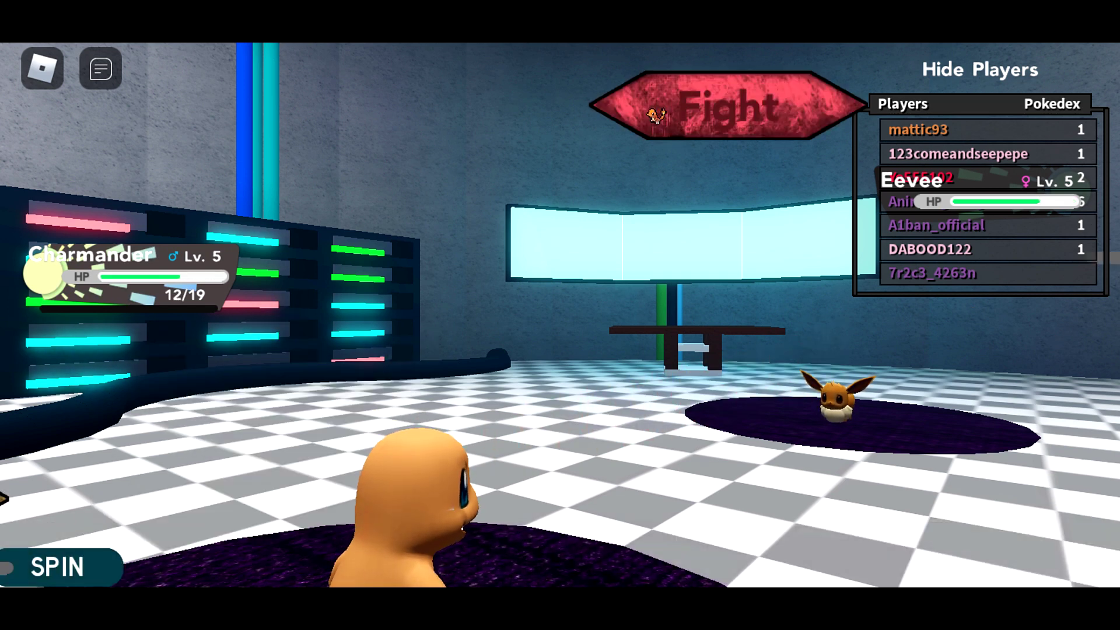
click(657, 473)
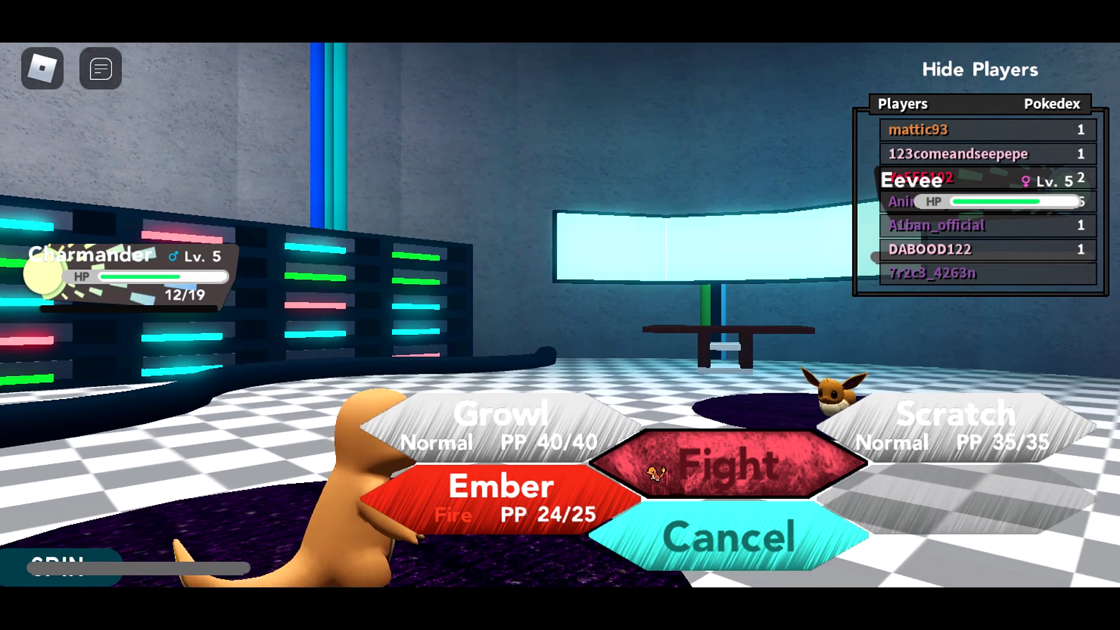
click(501, 499)
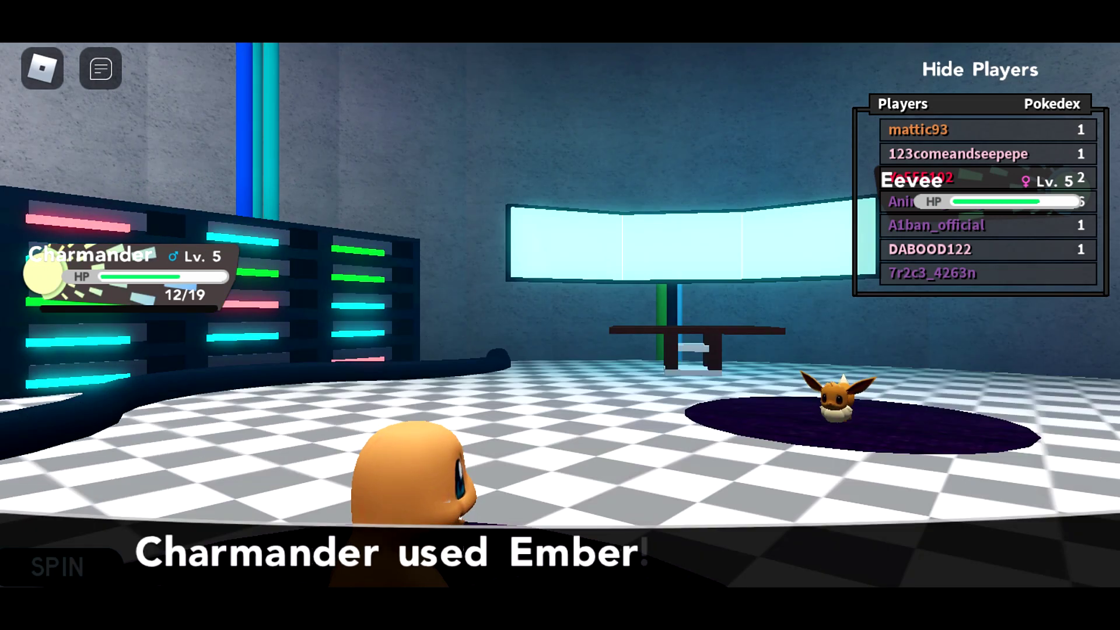
click(980, 70)
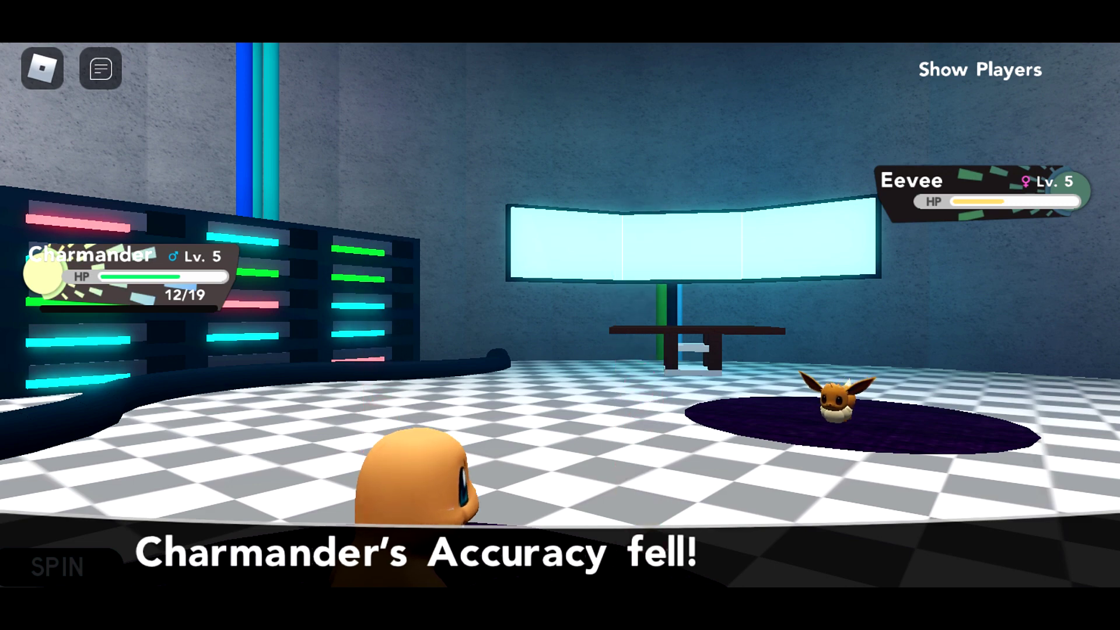
click(725, 465)
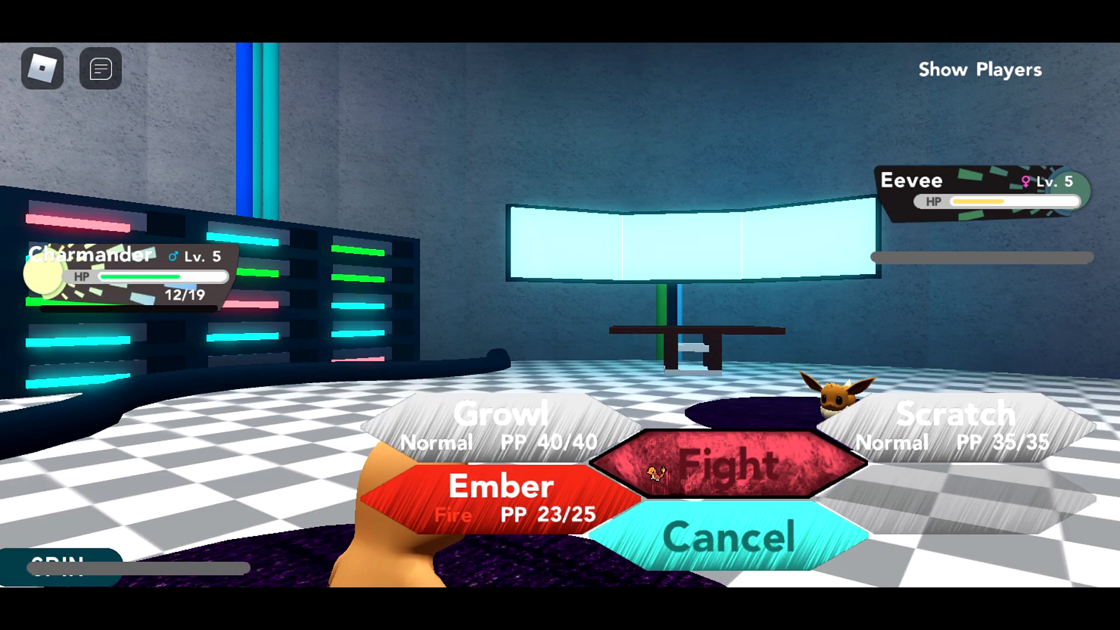
click(475, 487)
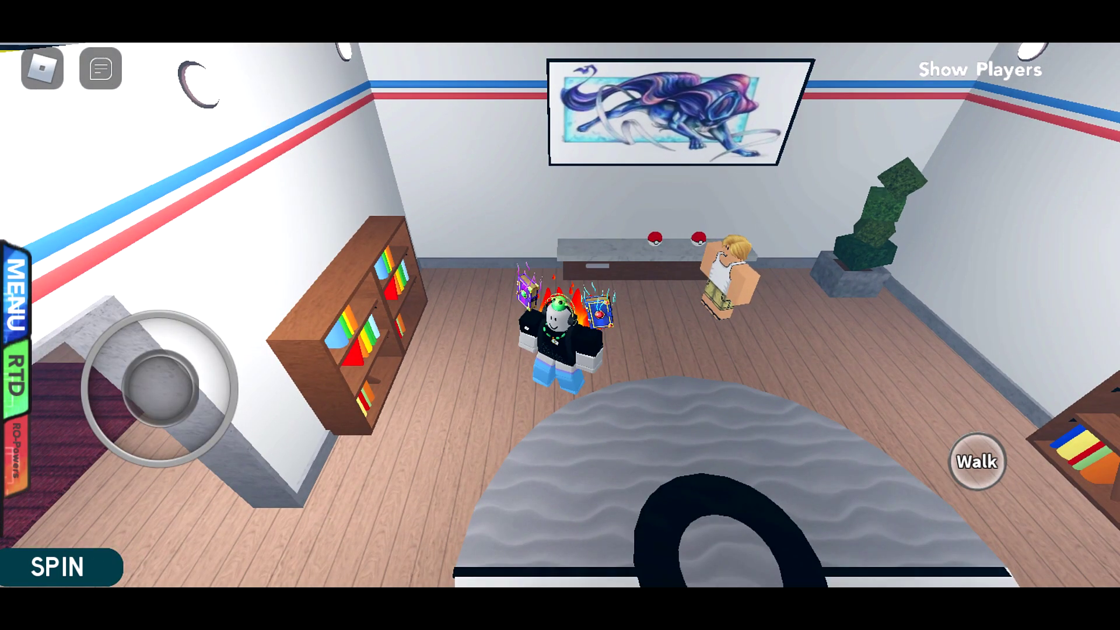
- Save the game progress from the side menu
click(16, 294)
click(36, 475)
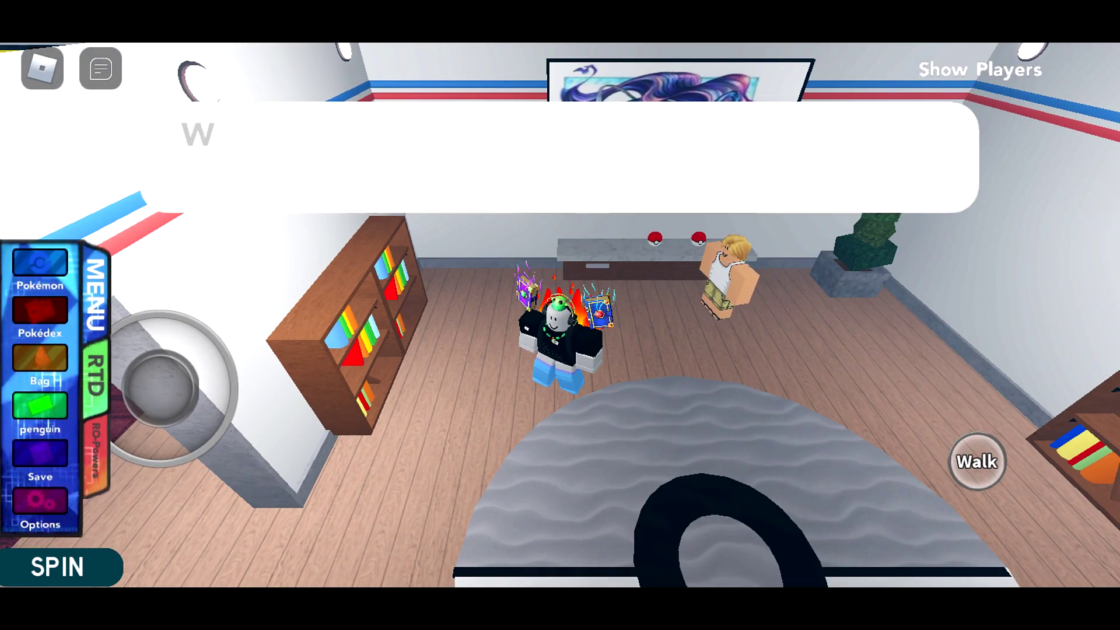
click(42, 69)
- Check the Exp. Share in the bag and answer its on/off prompt
click(11, 289)
click(35, 357)
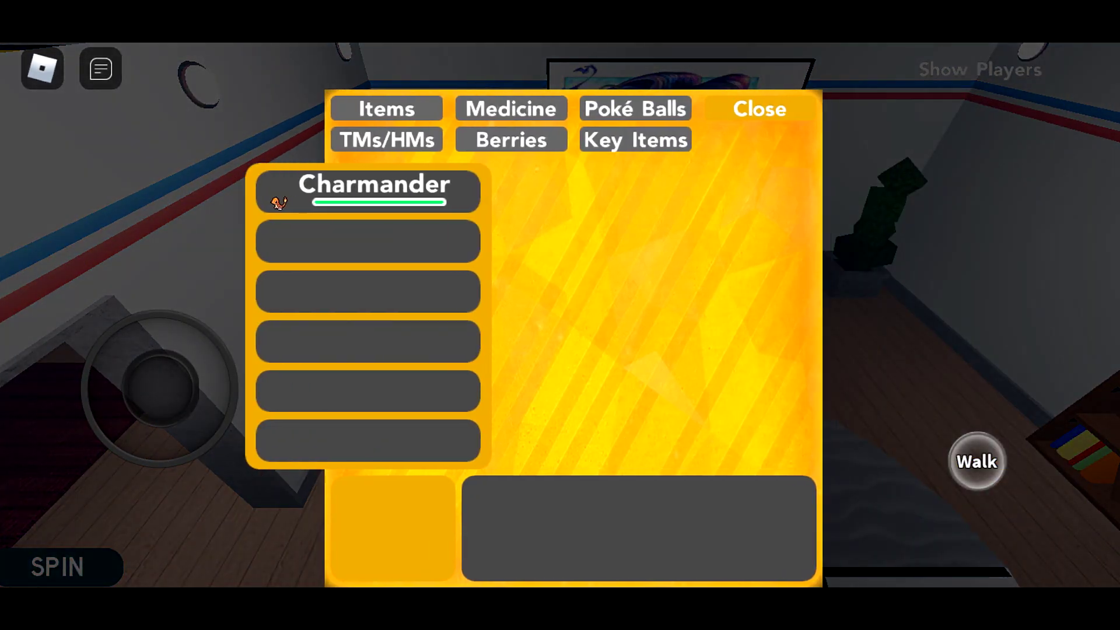
click(720, 188)
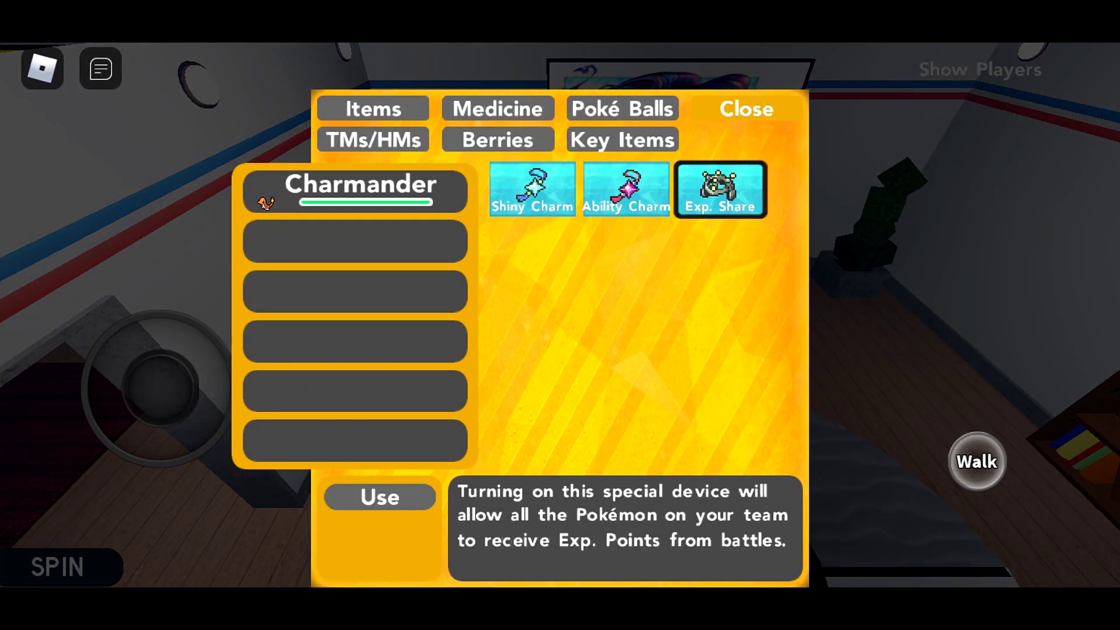
click(380, 497)
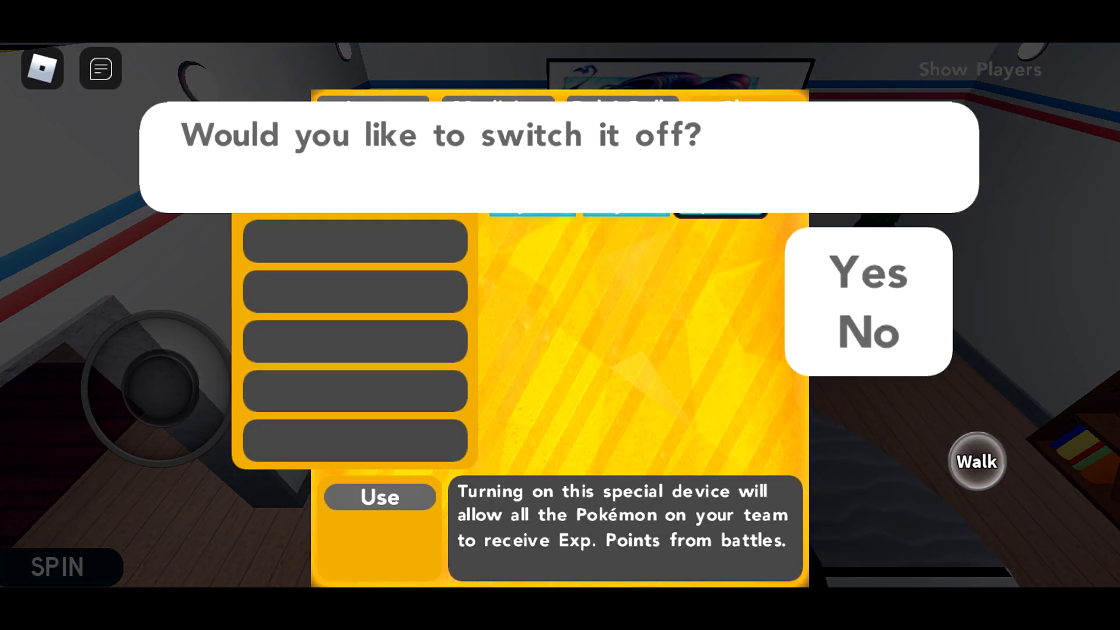
click(869, 268)
click(560, 158)
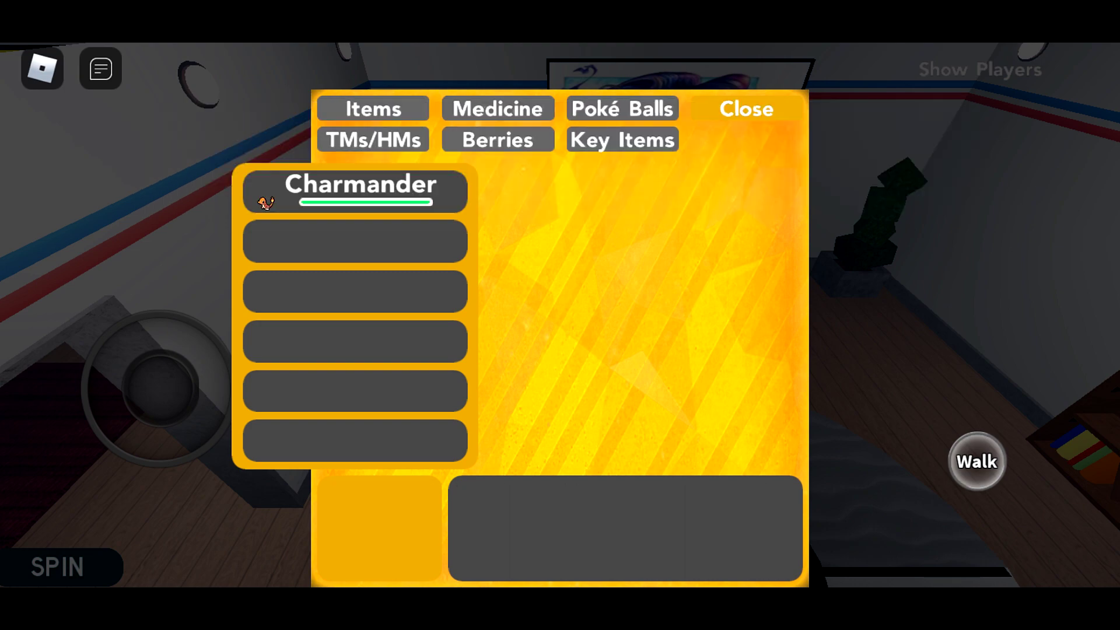
- Close the bag and leave the game through Roblox's menu
click(746, 108)
click(42, 69)
click(187, 168)
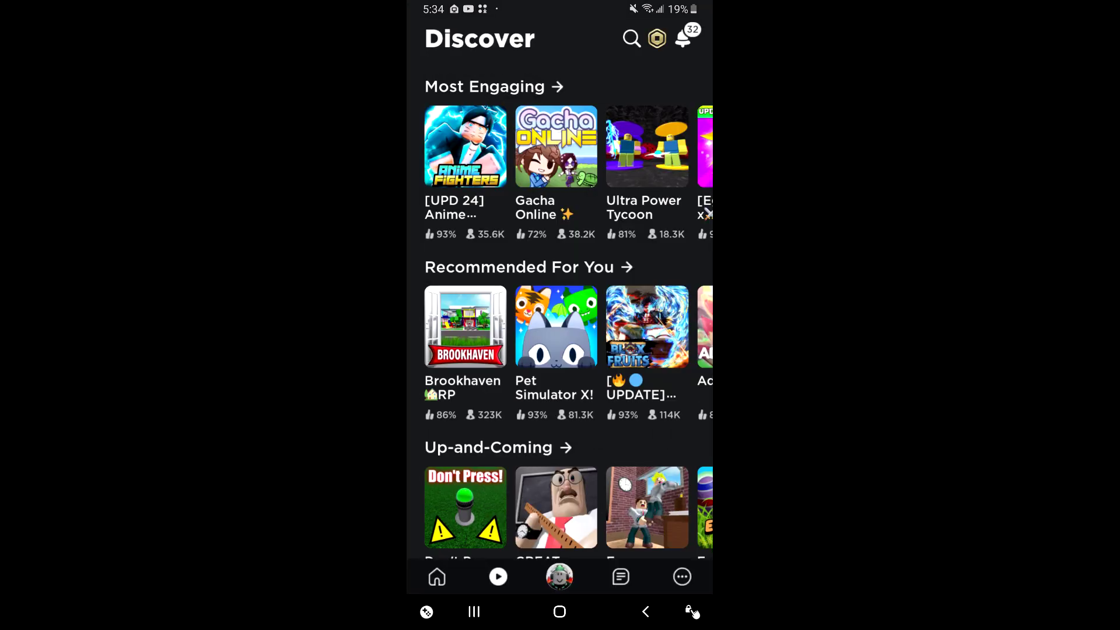
- Search groups for 'pokemon brick bronze', view page 2, then return to My Groups
click(681, 577)
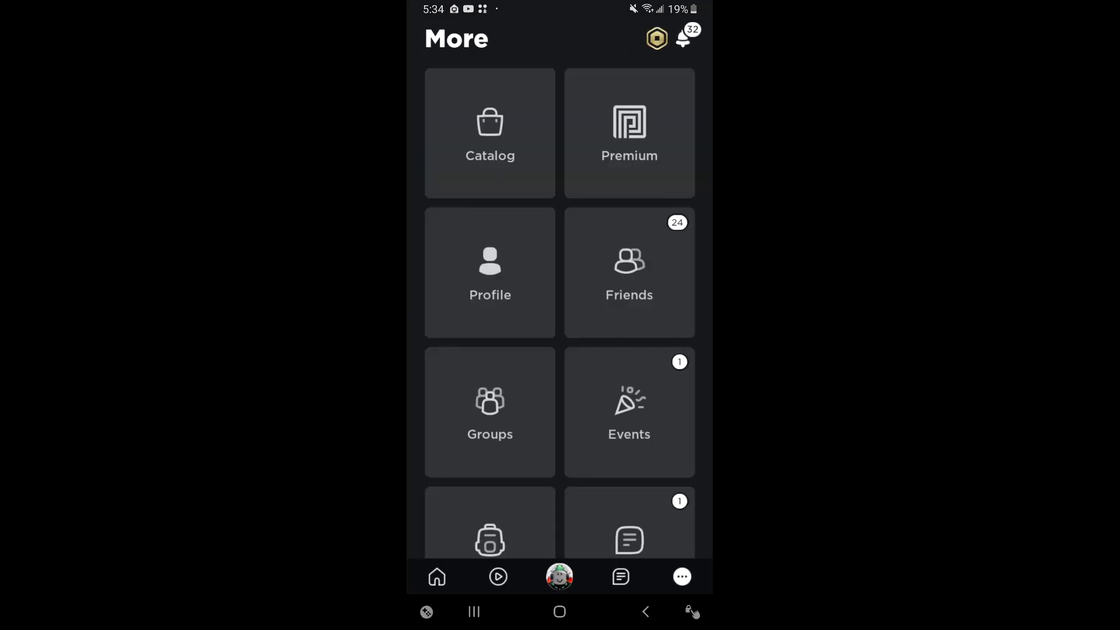
click(490, 412)
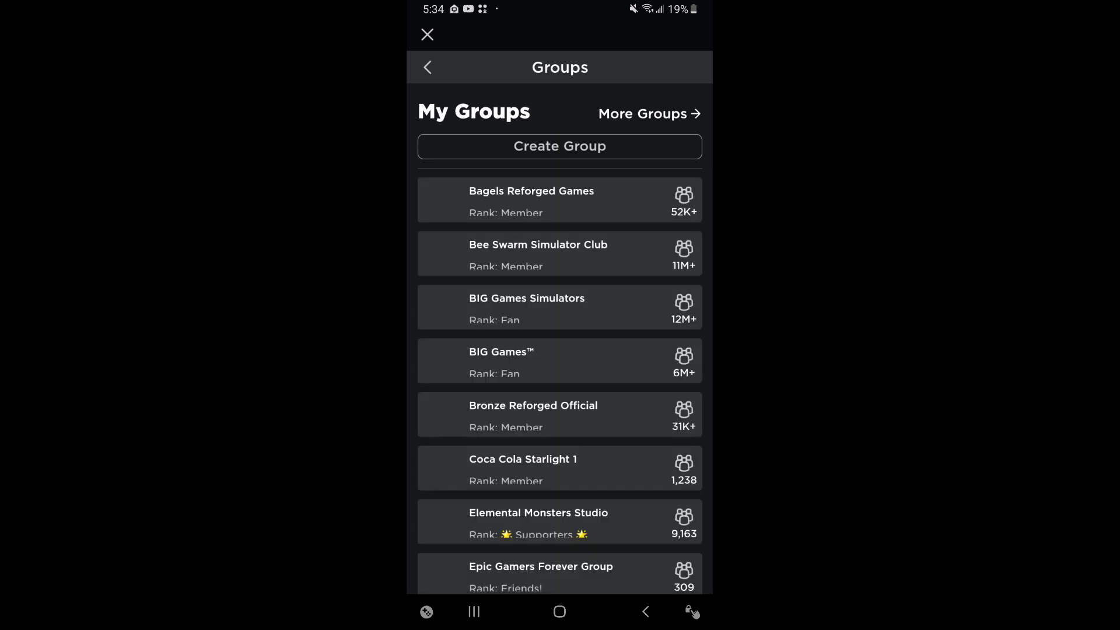
click(649, 114)
click(525, 134)
text(p)
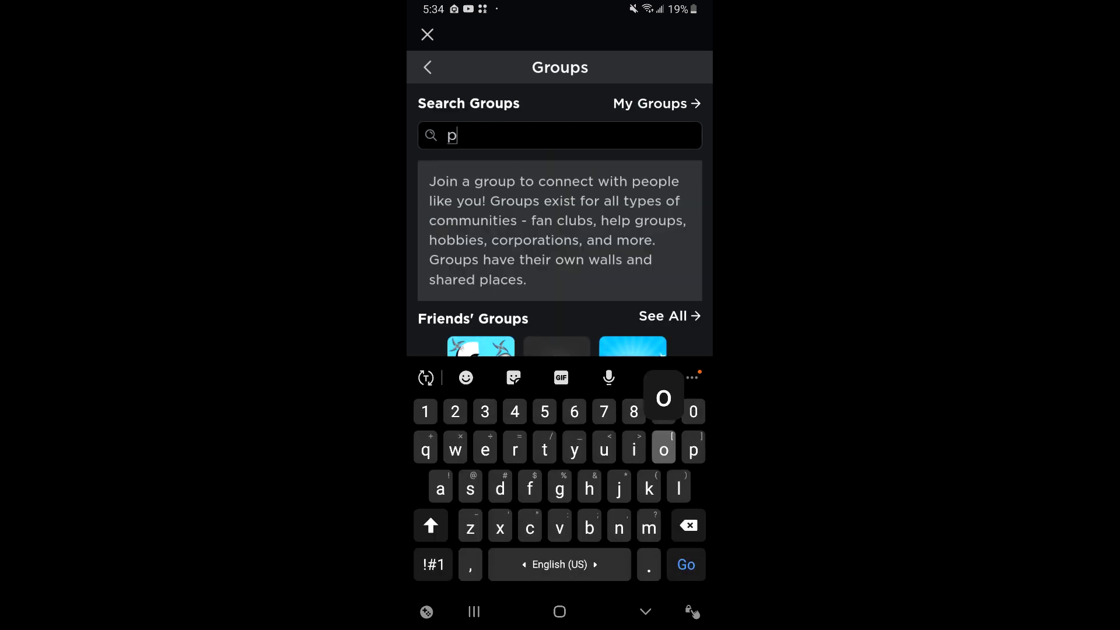
text(okemon bruck bronze)
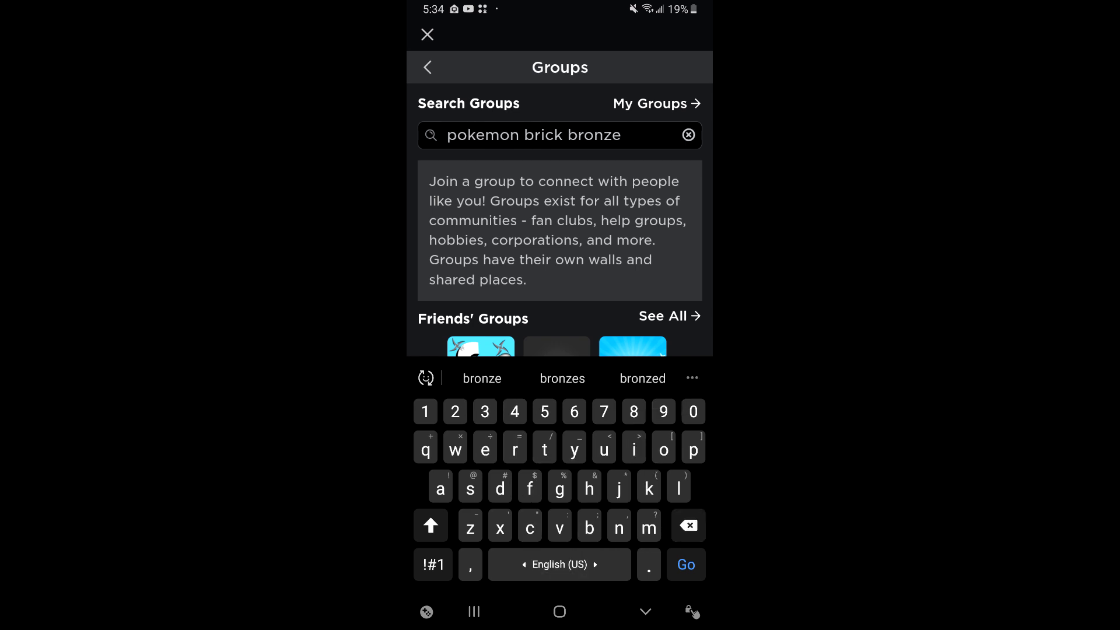
key(Return)
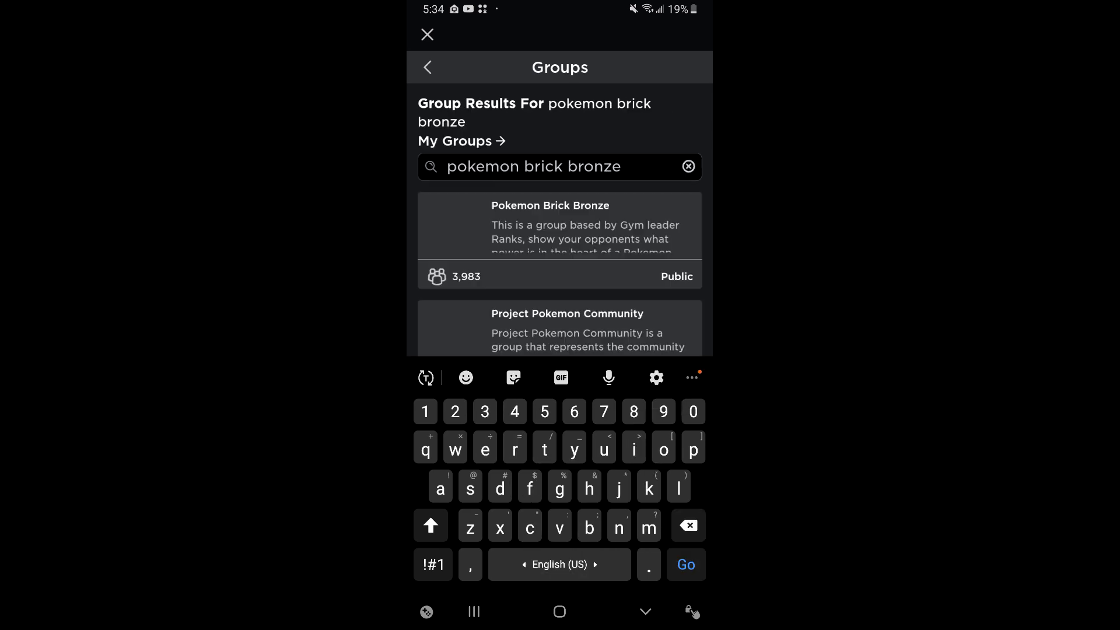
scroll(560, 350, down, 10)
scroll(560, 350, up, 5)
scroll(560, 351, up, 1)
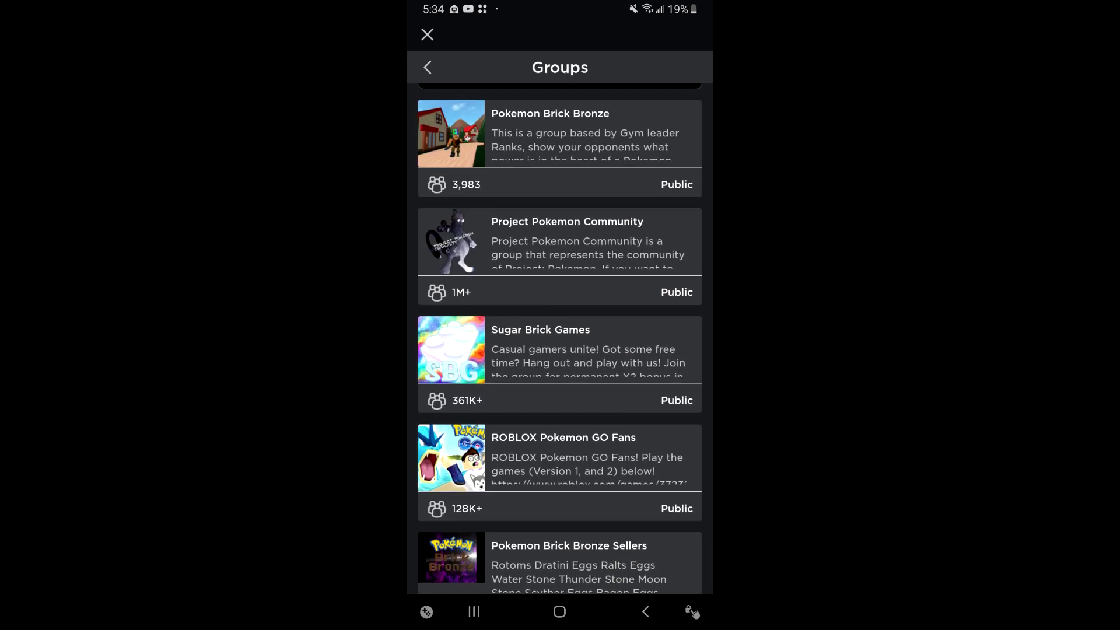
scroll(560, 351, down, 5)
click(597, 576)
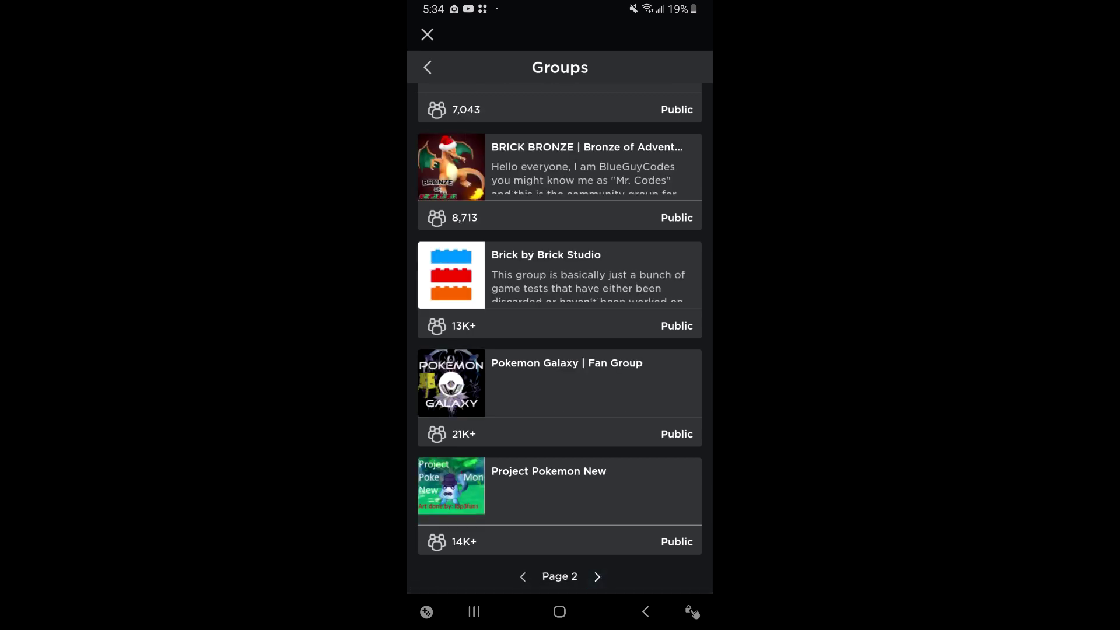
scroll(560, 350, up, 10)
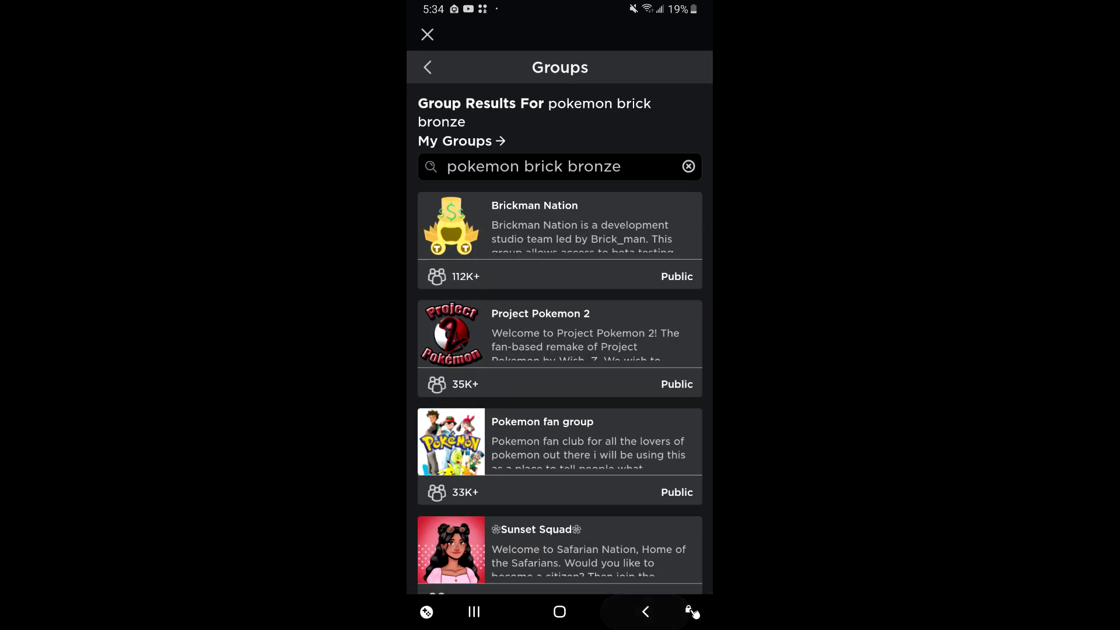
click(645, 611)
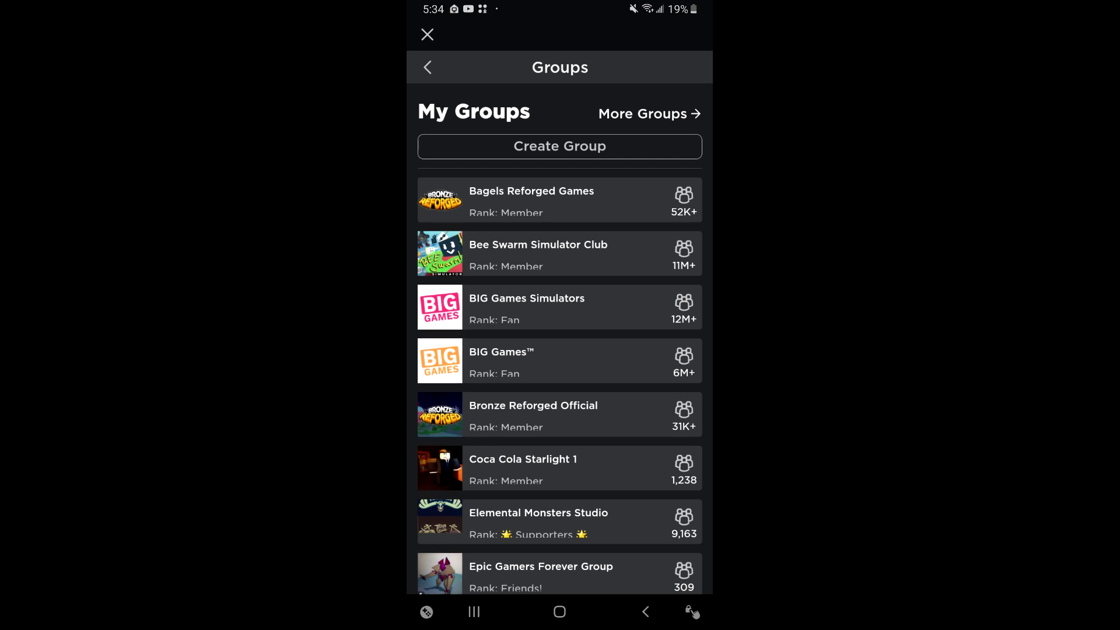
click(531, 200)
scroll(560, 351, down, 5)
scroll(561, 351, down, 5)
scroll(560, 351, up, 3)
scroll(560, 350, up, 5)
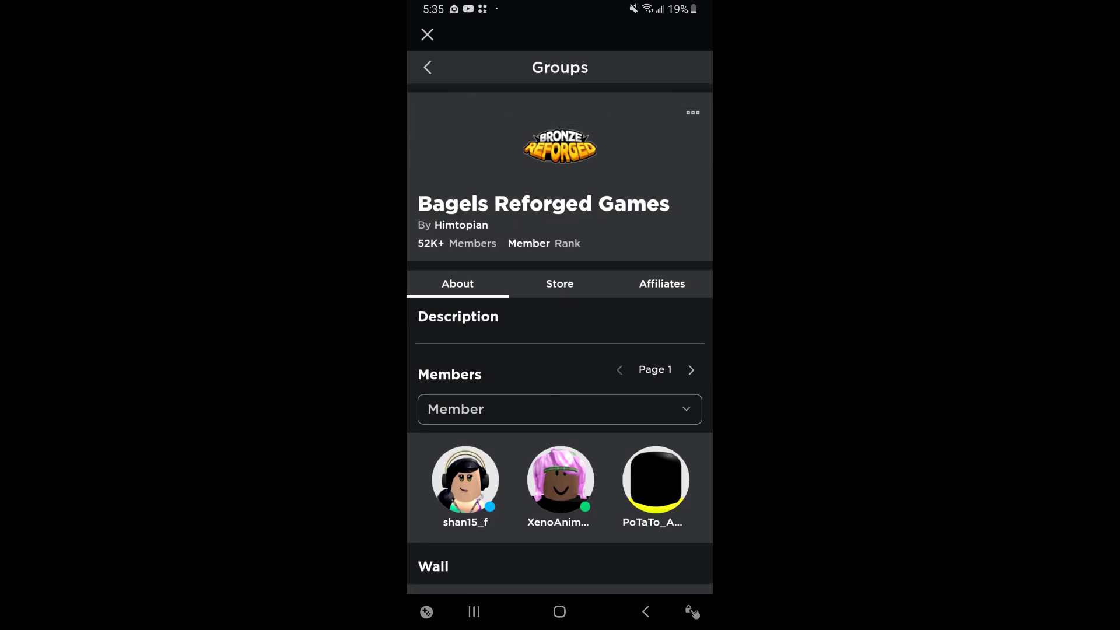
scroll(560, 350, down, 5)
scroll(560, 350, up, 5)
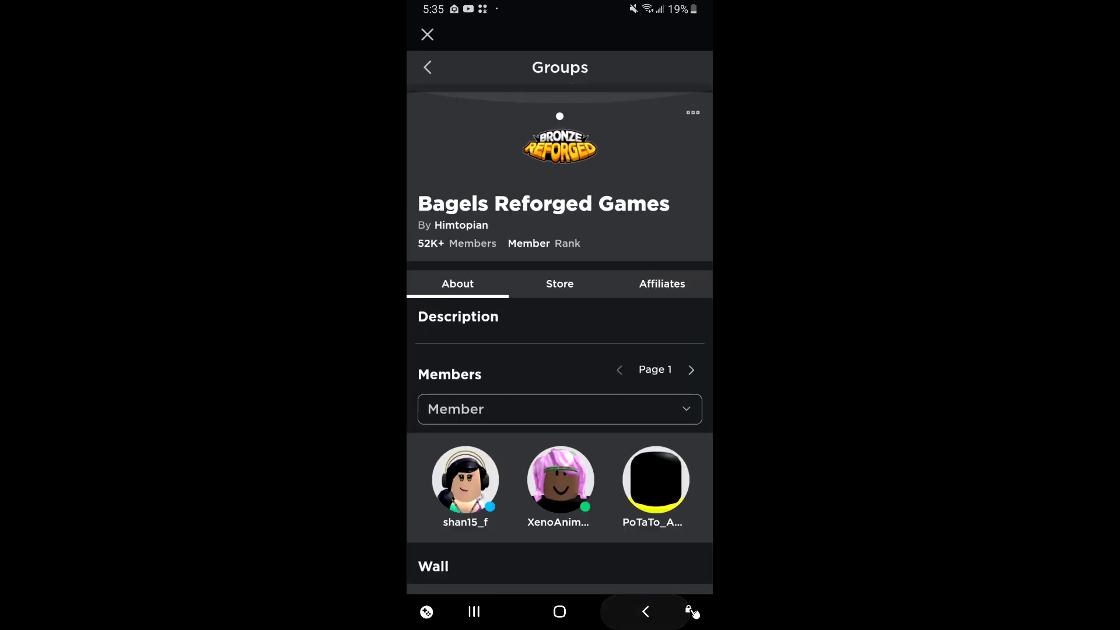
click(427, 67)
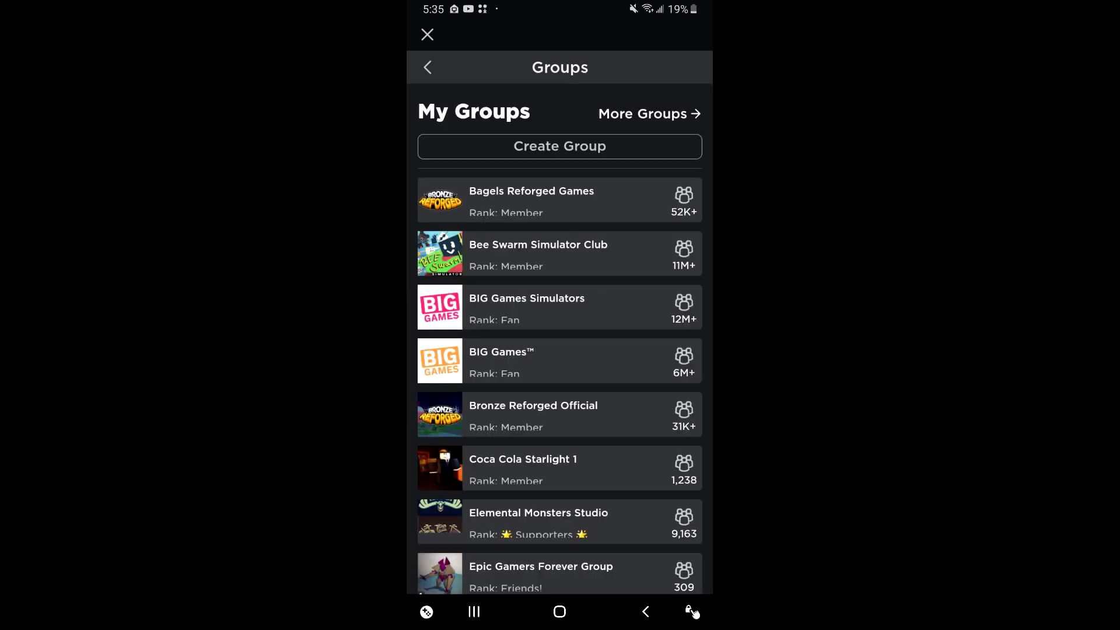
scroll(560, 350, down, 3)
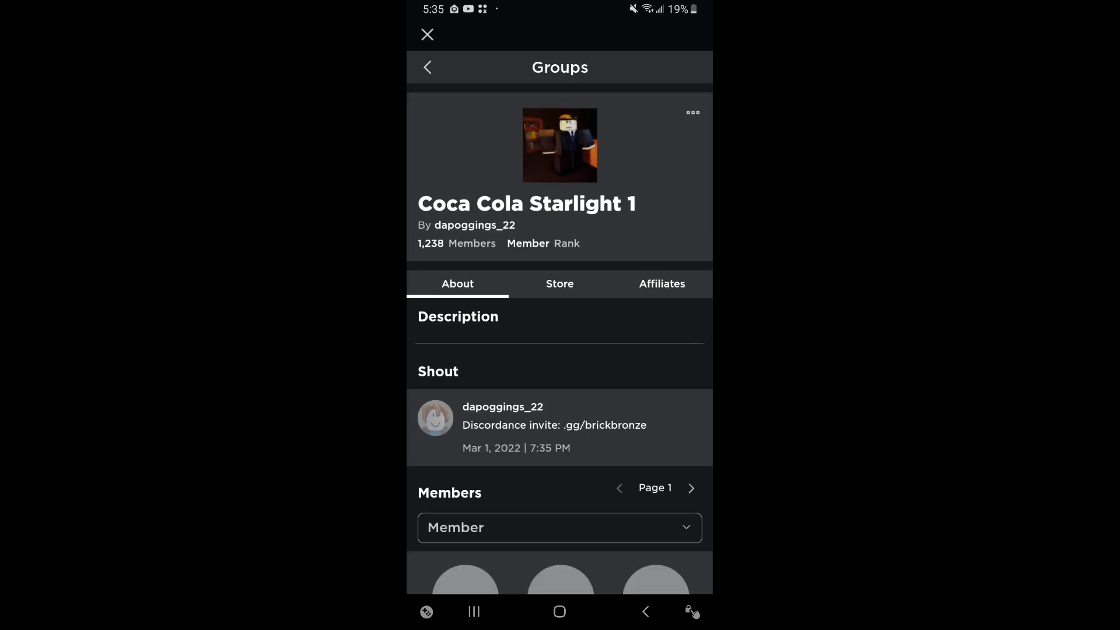
scroll(560, 350, down, 5)
scroll(560, 350, down, 10)
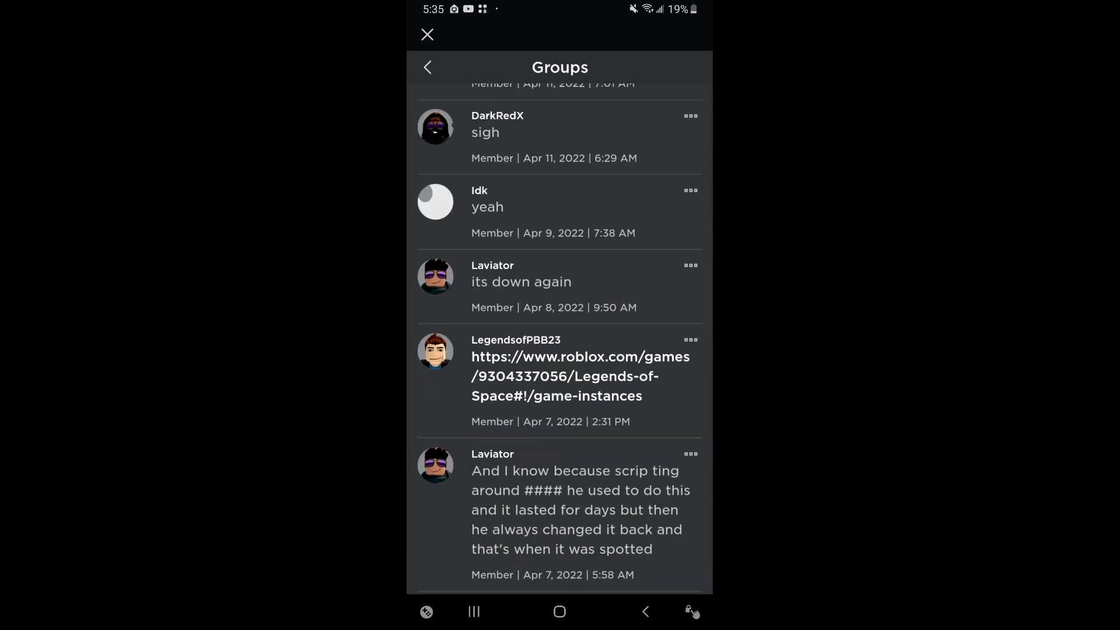
click(580, 377)
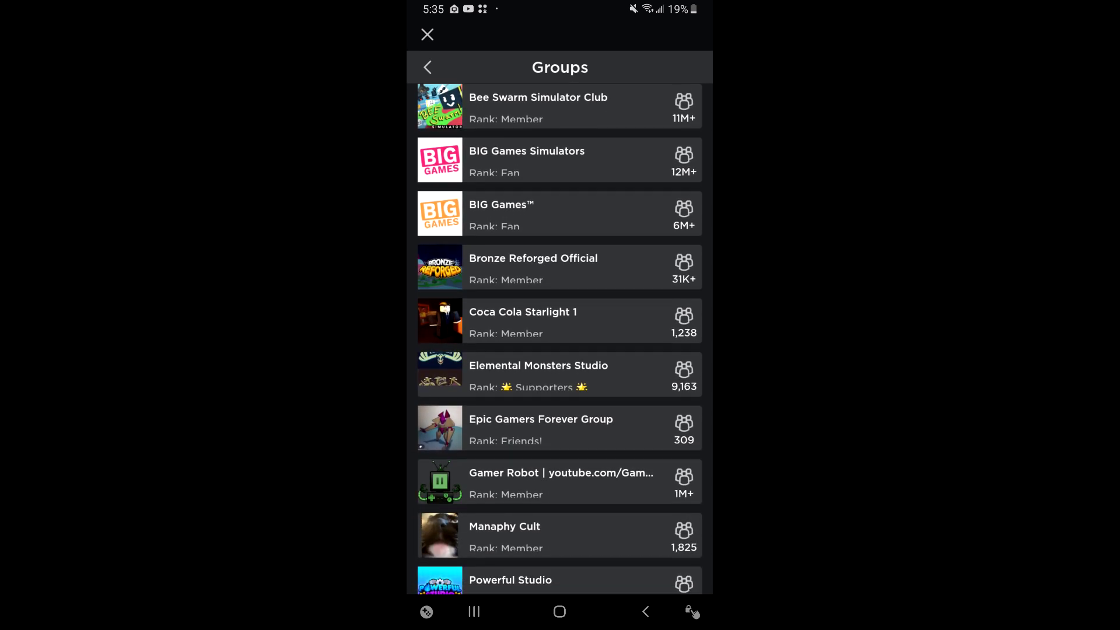
scroll(560, 350, down, 3)
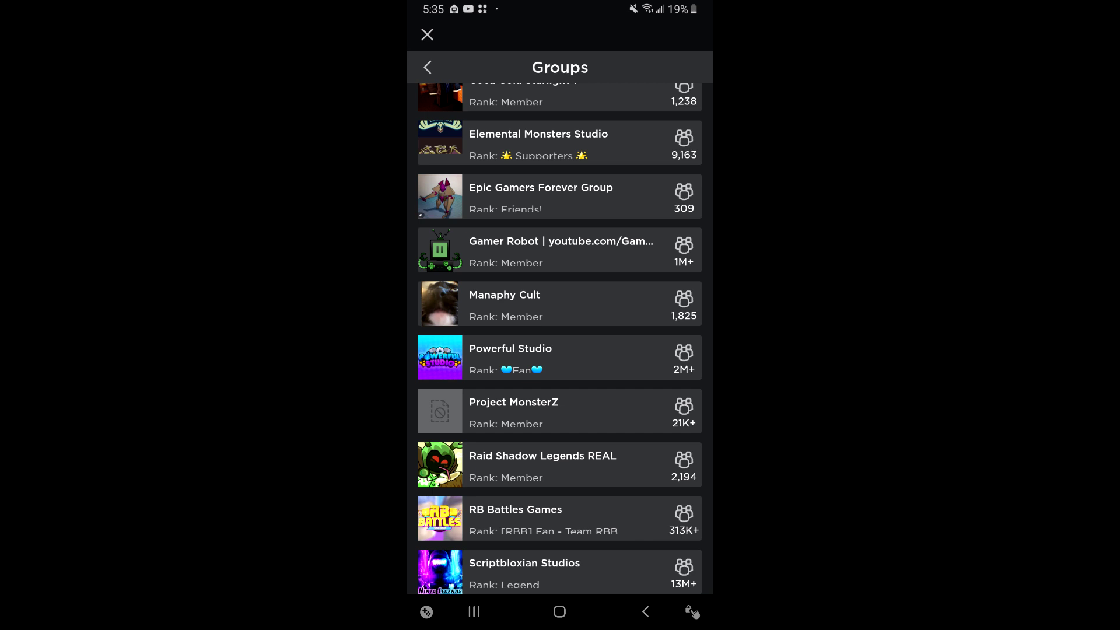
click(560, 304)
scroll(560, 350, down, 10)
scroll(560, 350, up, 15)
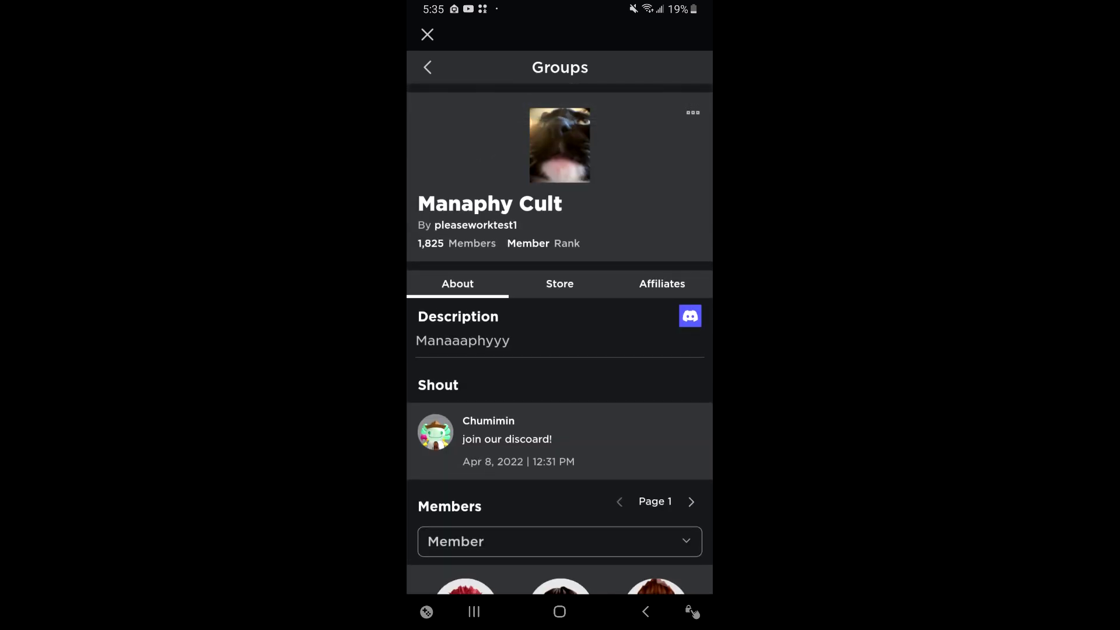
scroll(560, 350, down, 1)
scroll(560, 350, down, 5)
scroll(561, 350, down, 10)
scroll(560, 350, down, 1)
scroll(560, 349, down, 2)
scroll(560, 351, down, 3)
- Leave the Raid Shadow Legends REAL group, then open the Sparkle Time Madness group
click(644, 612)
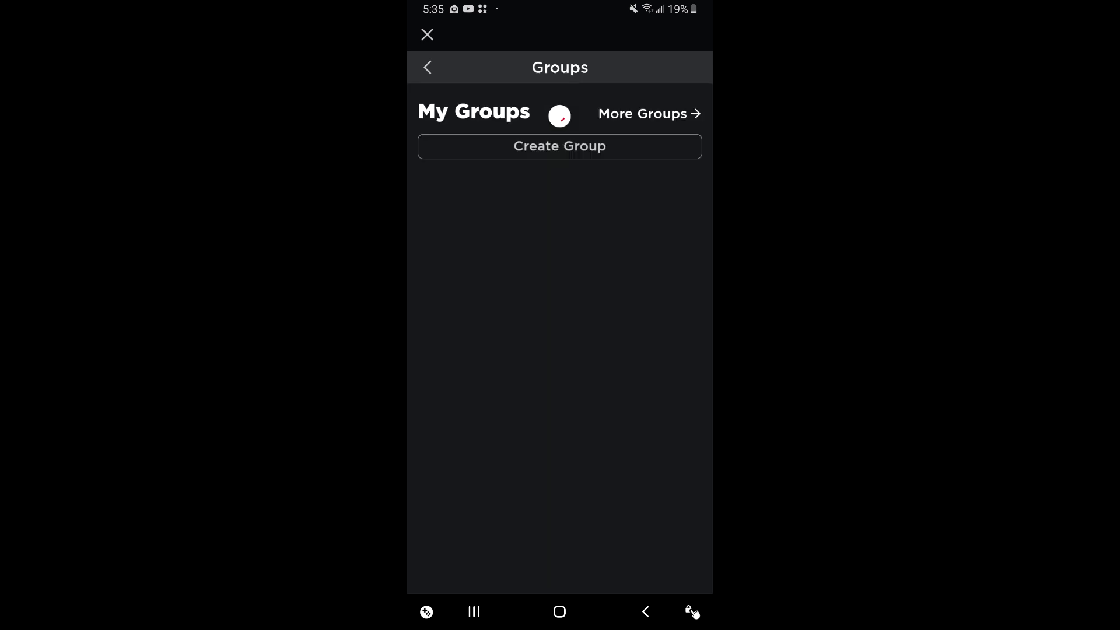
scroll(560, 351, down, 10)
click(559, 119)
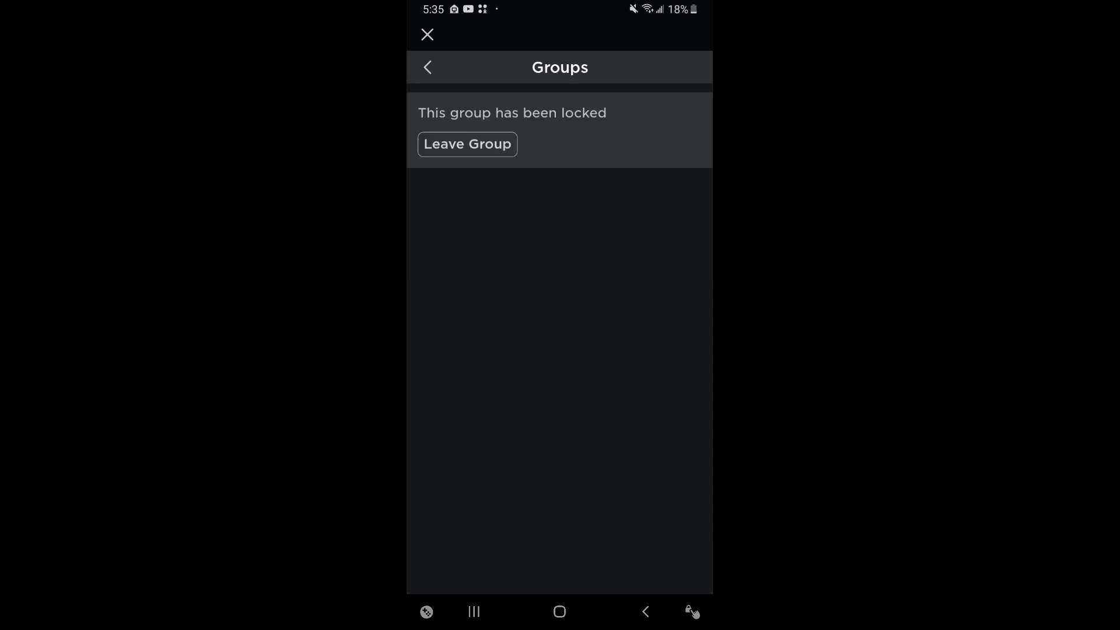
click(467, 144)
click(516, 372)
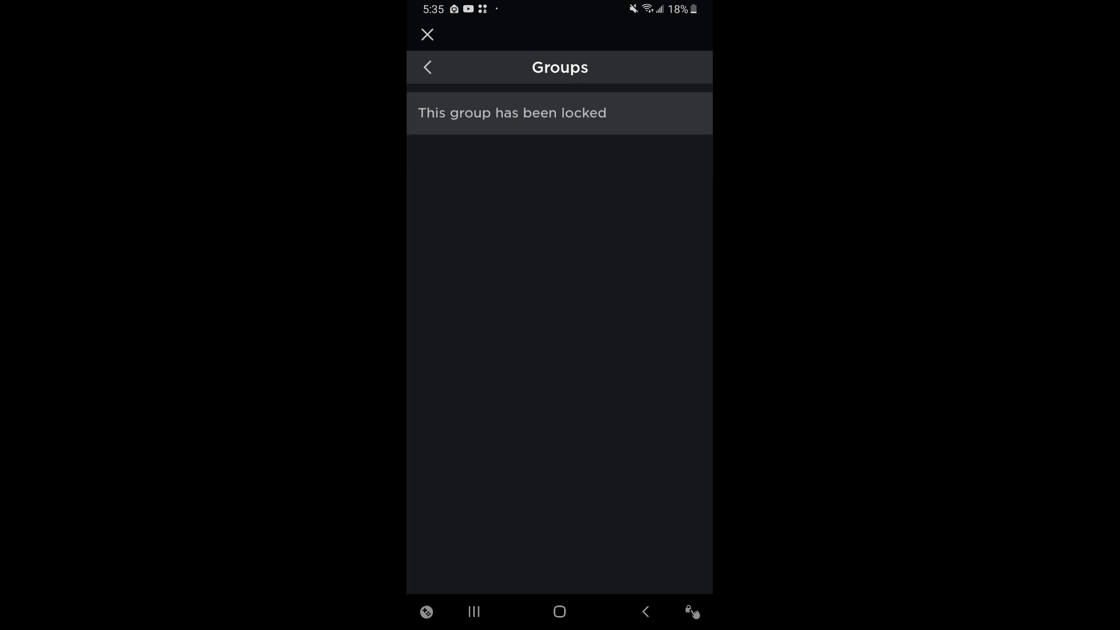
click(560, 114)
scroll(560, 350, down, 5)
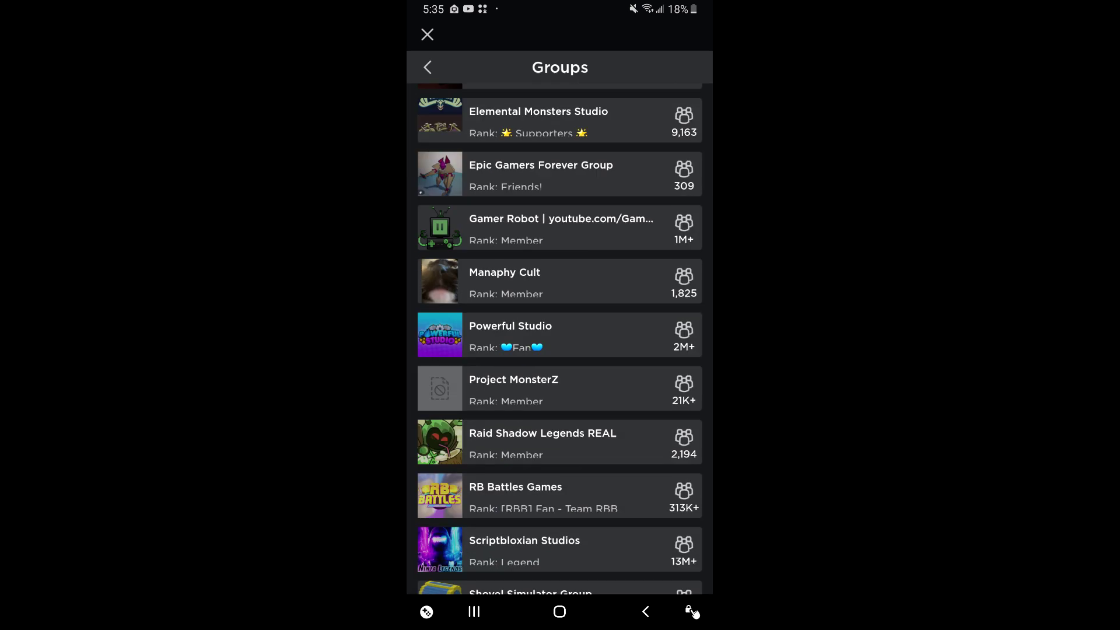
scroll(560, 350, down, 3)
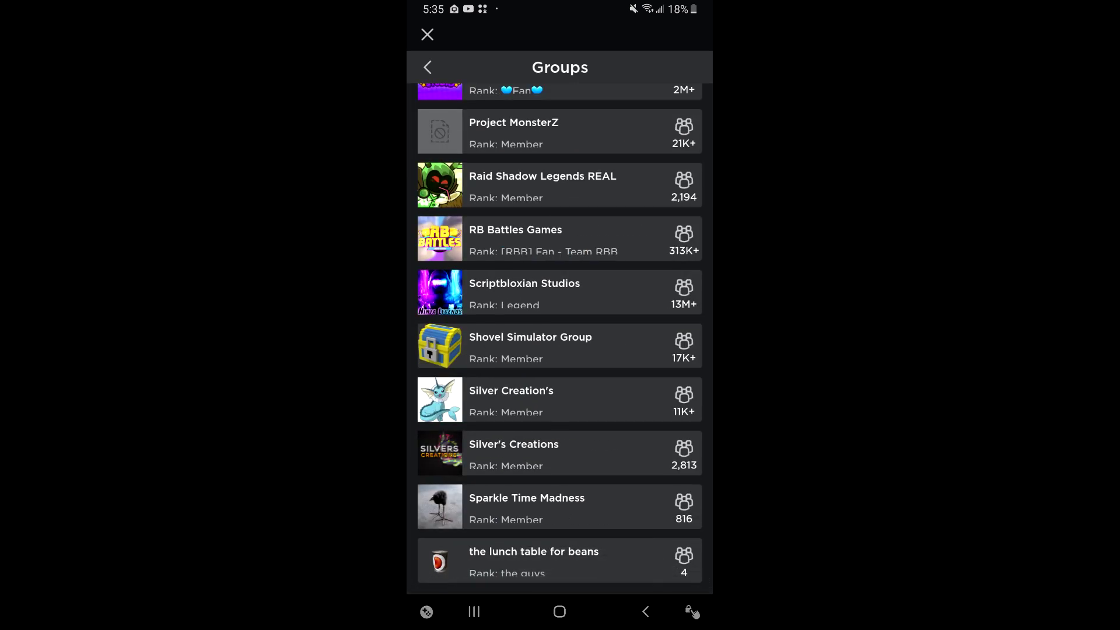
click(560, 506)
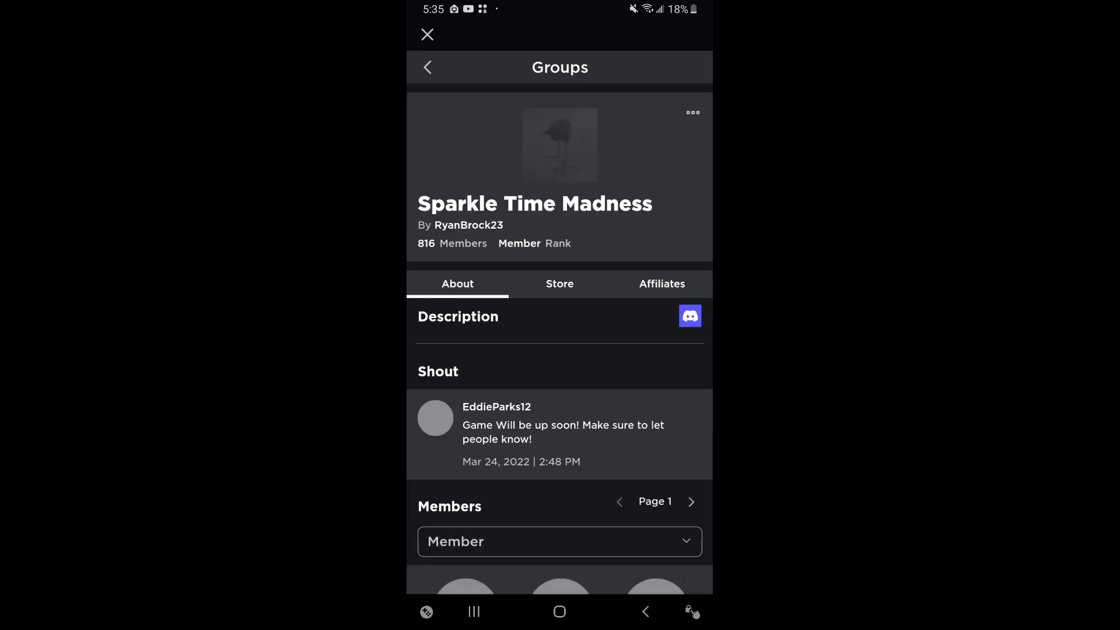